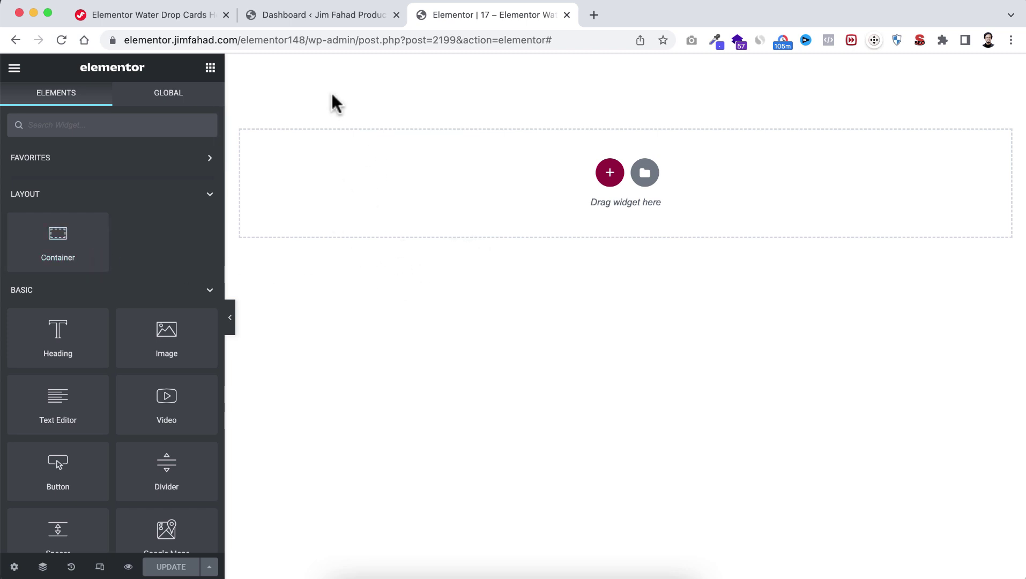
- Confirm Flexbox Container is Active under Elementor Settings > Experiments, then return to the editor
click(321, 16)
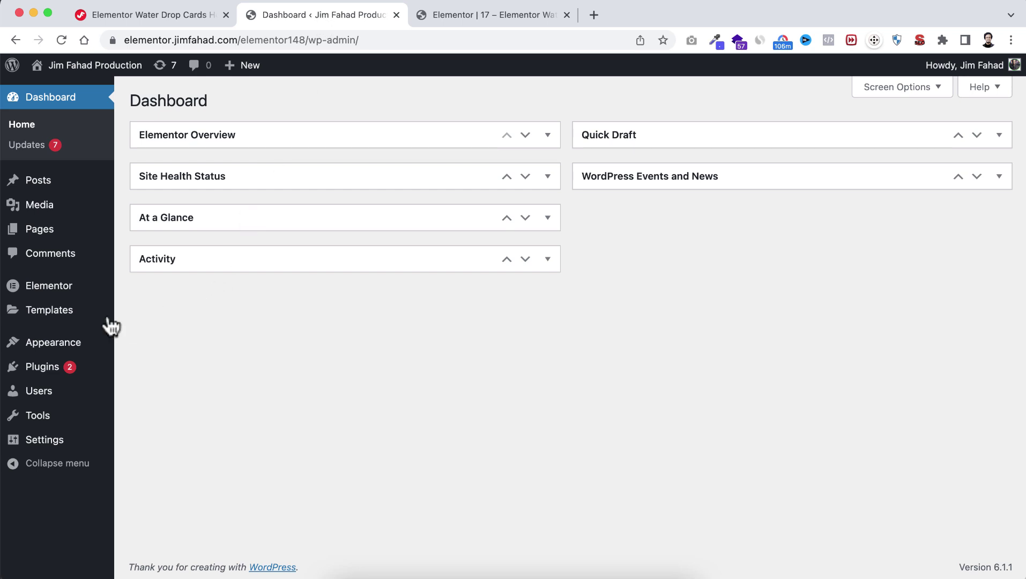
mouse_move(61, 289)
click(145, 292)
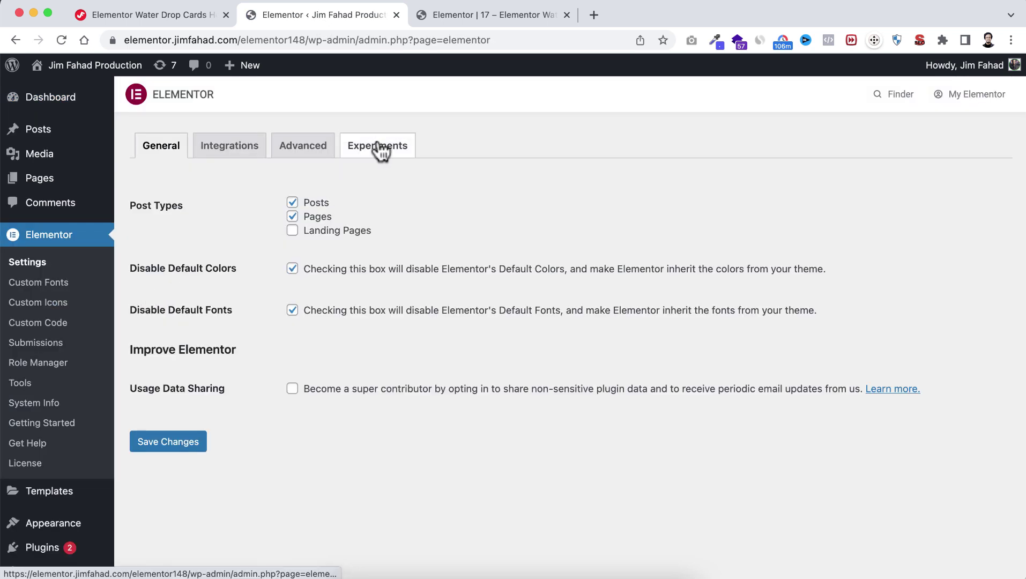
click(380, 146)
scroll(294, 375, down, 3)
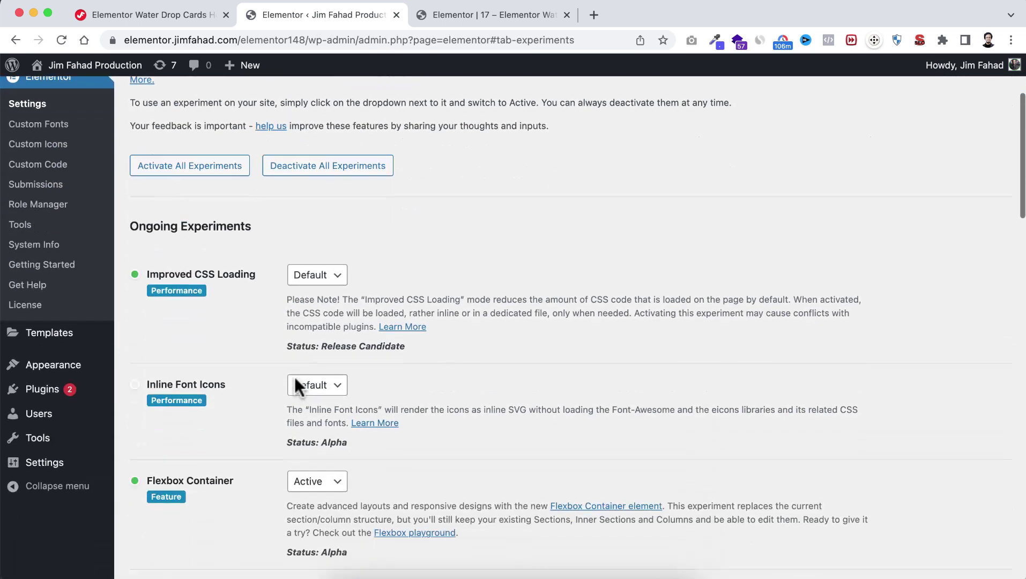
scroll(295, 378, down, 3)
click(303, 354)
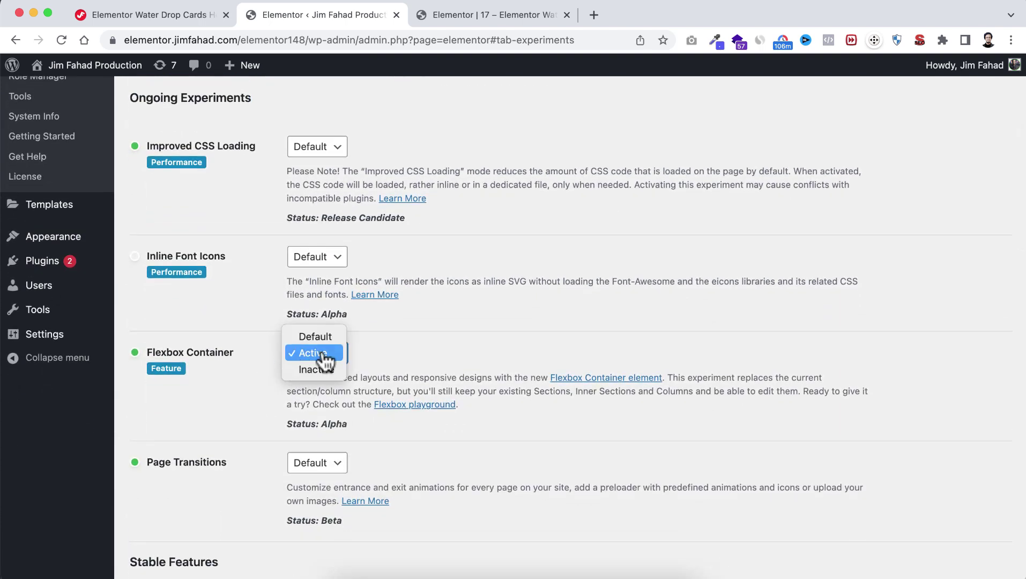
click(324, 355)
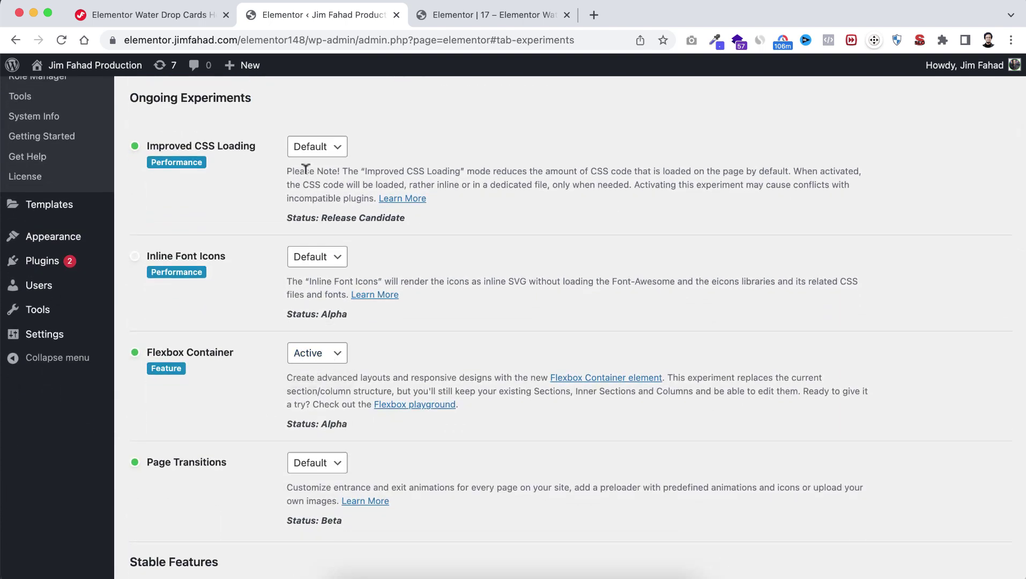
click(479, 16)
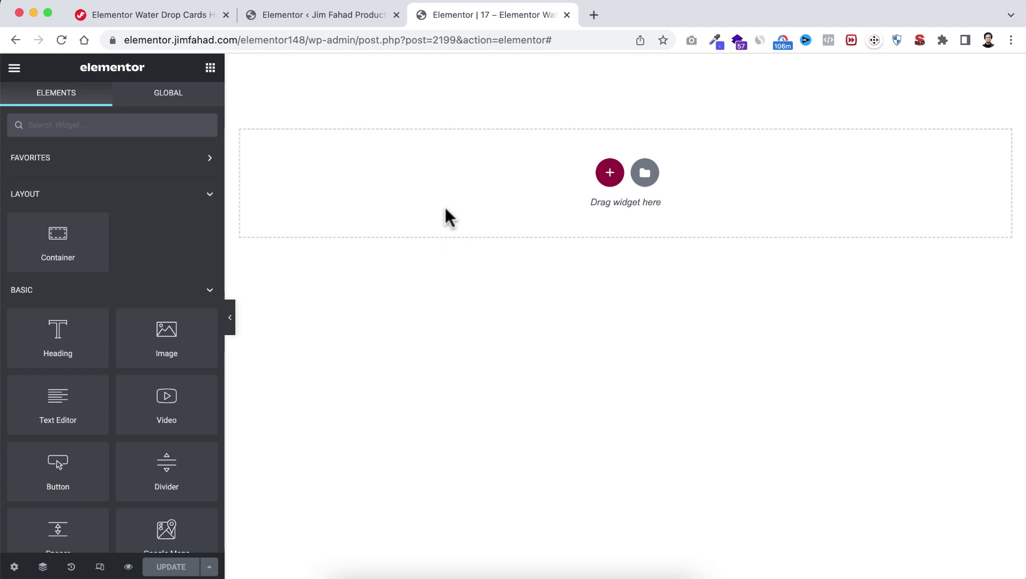
- Add a row container with centred items and a 100vh minimum height
click(609, 173)
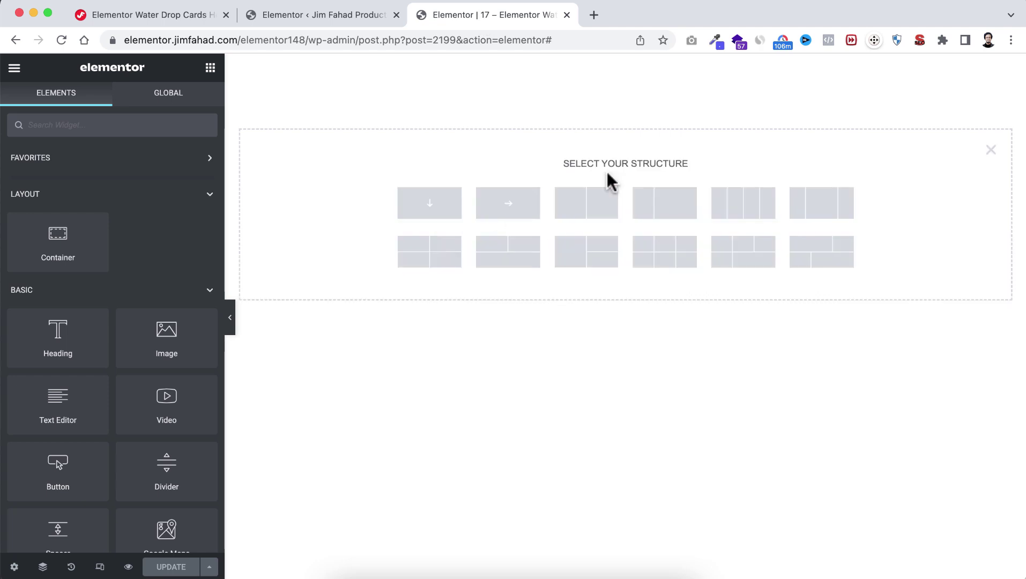
click(511, 206)
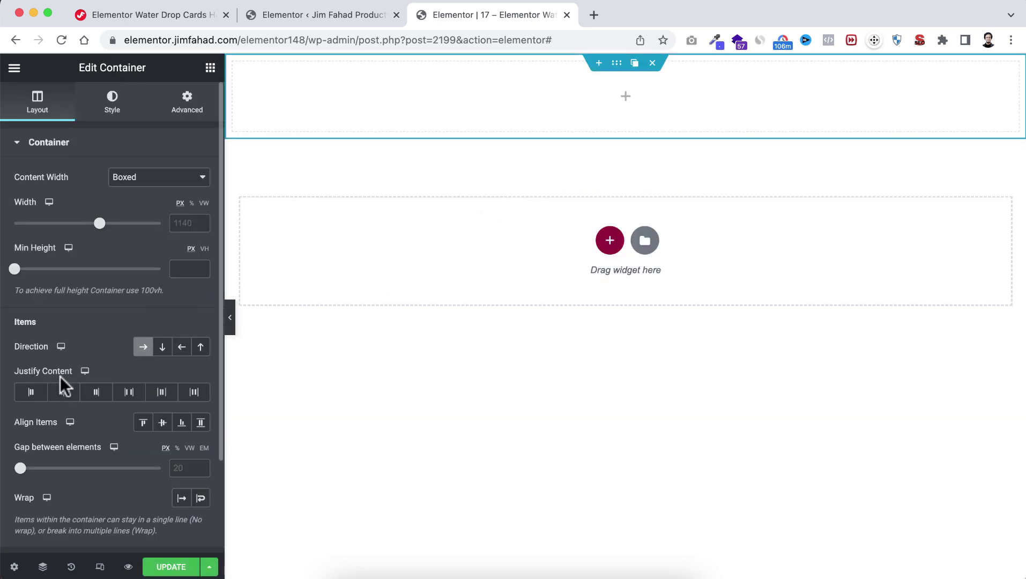
click(64, 393)
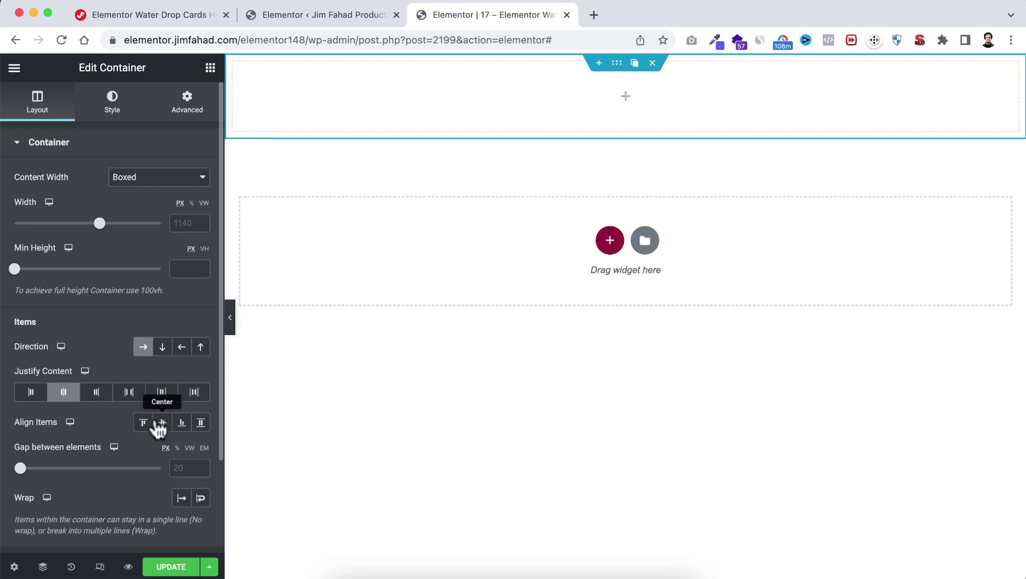
click(162, 423)
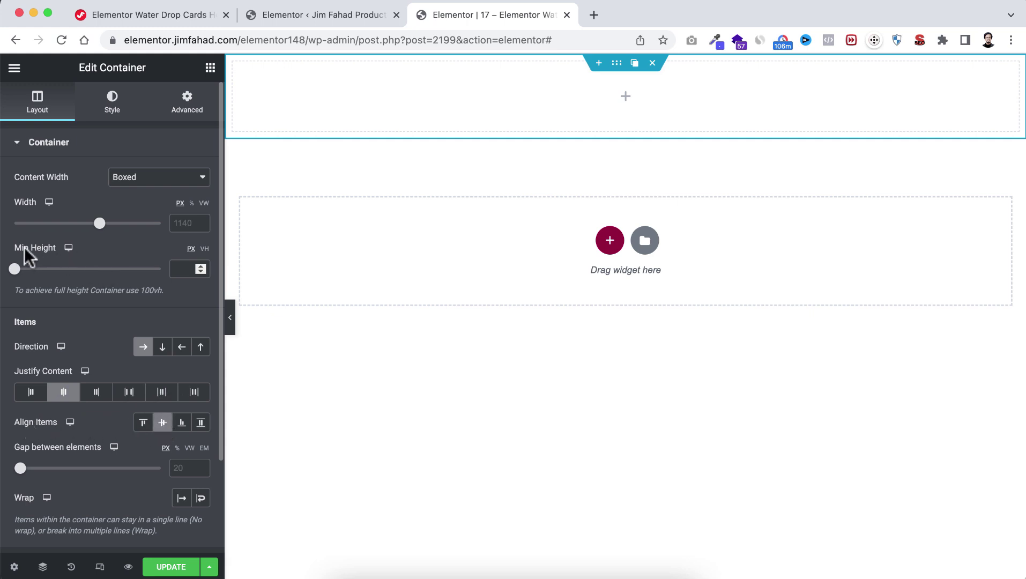
click(204, 249)
drag(15, 269, 201, 267)
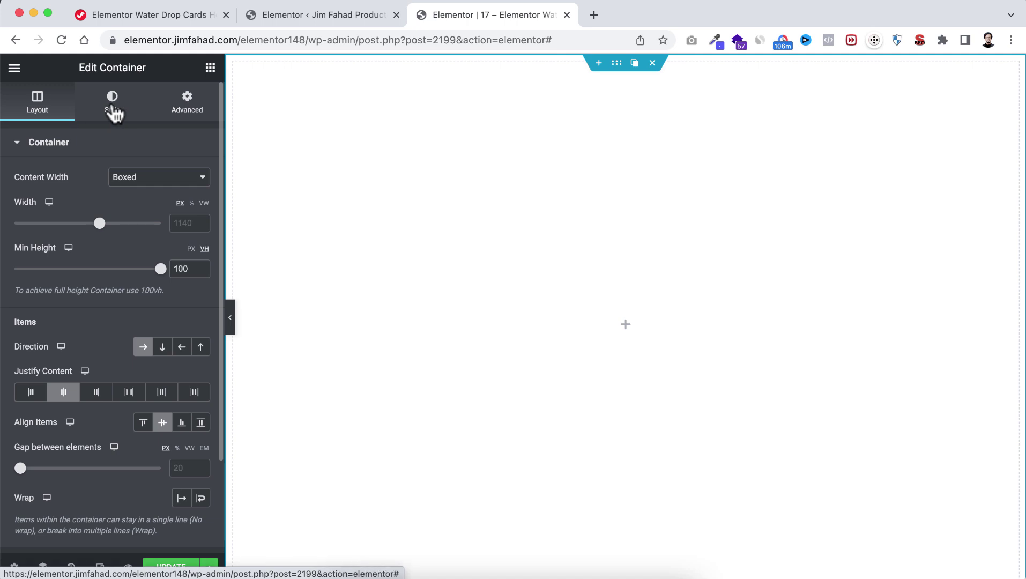
- Give the container a classic #eff0f0 background and drop an inner container into it
click(113, 104)
click(144, 209)
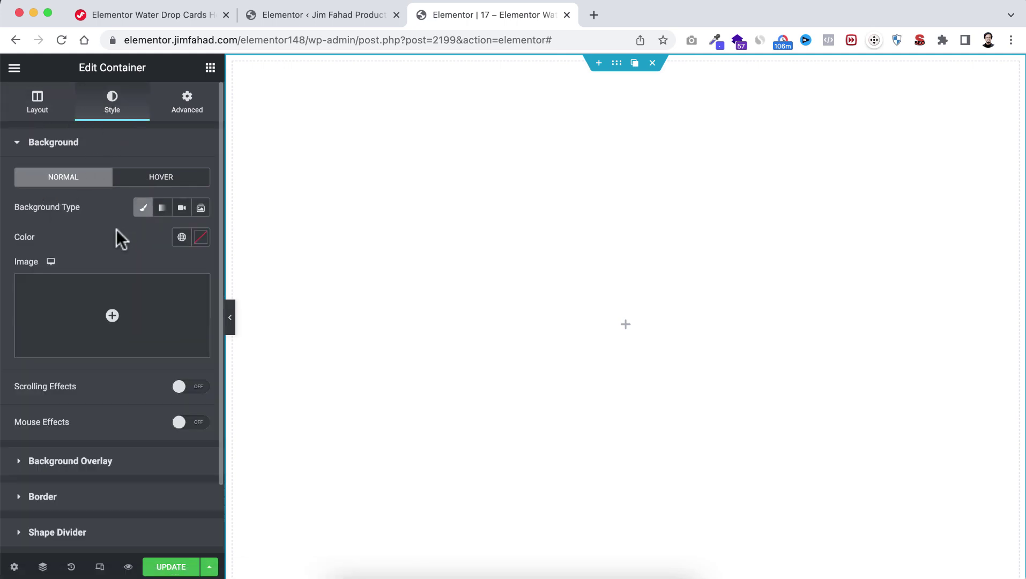
click(201, 238)
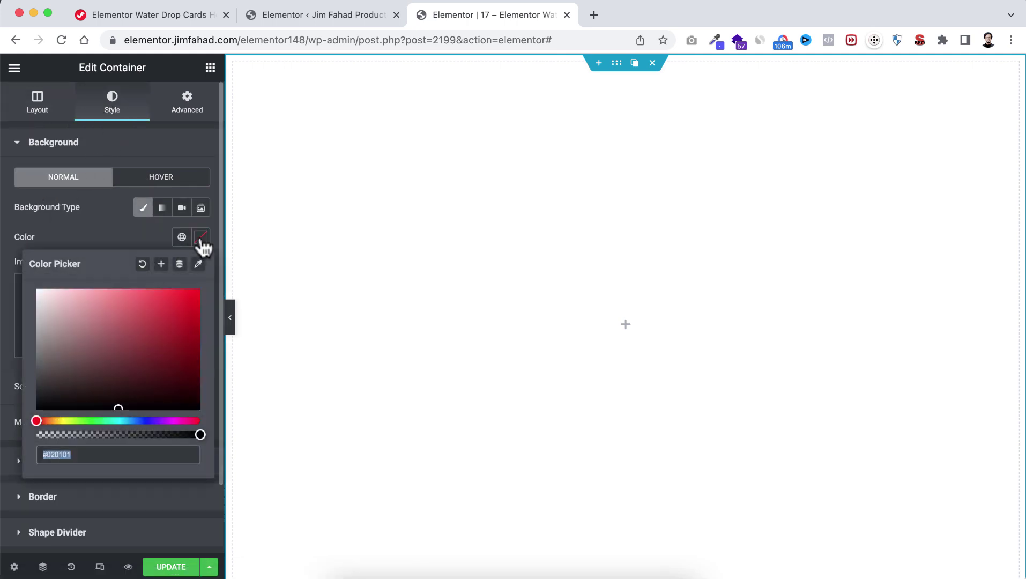
text(#eff0)
text(f0)
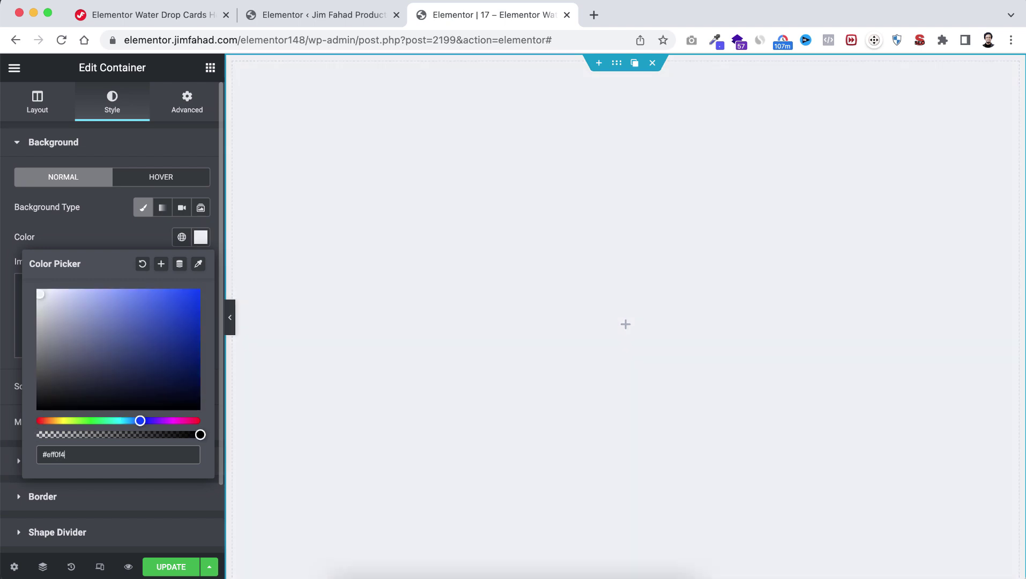
click(110, 233)
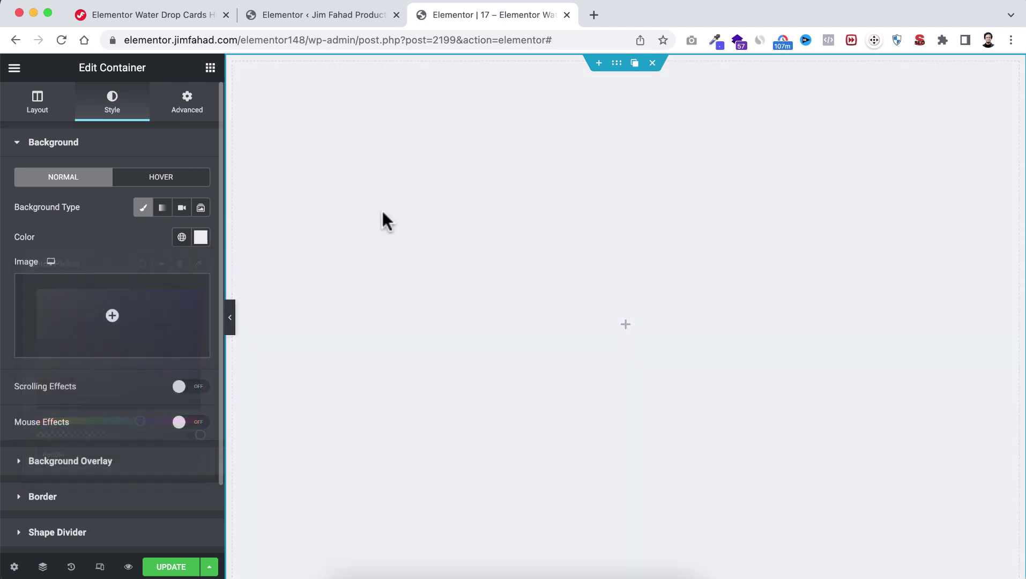
click(626, 324)
drag(99, 229, 630, 332)
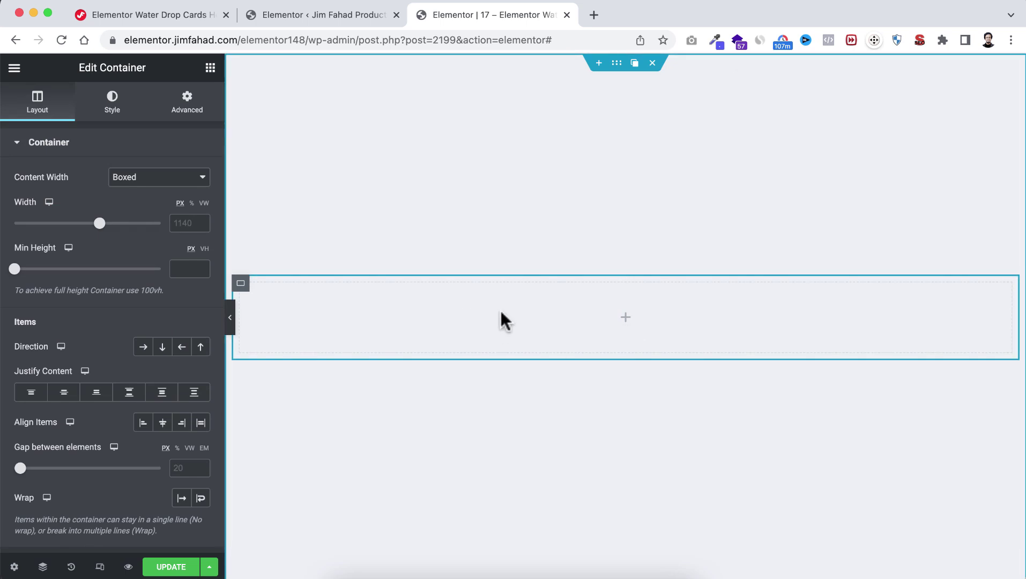
- Make the inner container full width, 350 px wide, 350 px minimum height, with centred items
click(150, 182)
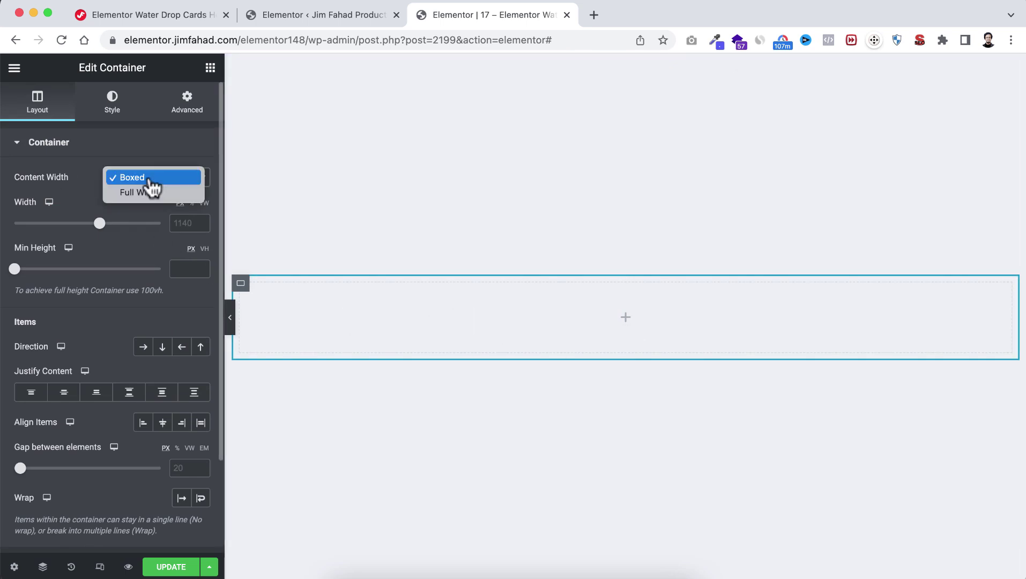
click(149, 193)
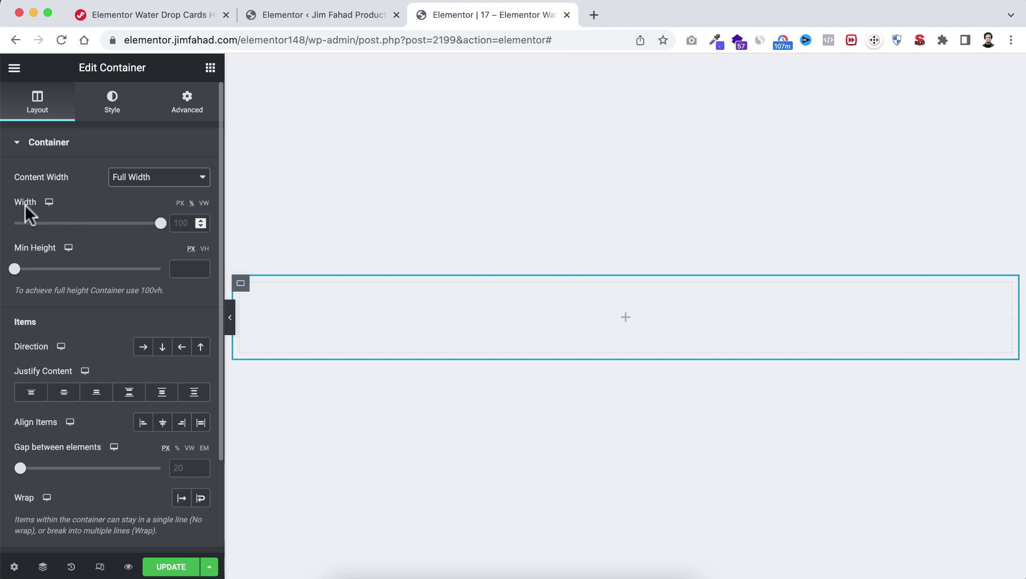
click(181, 204)
text(350)
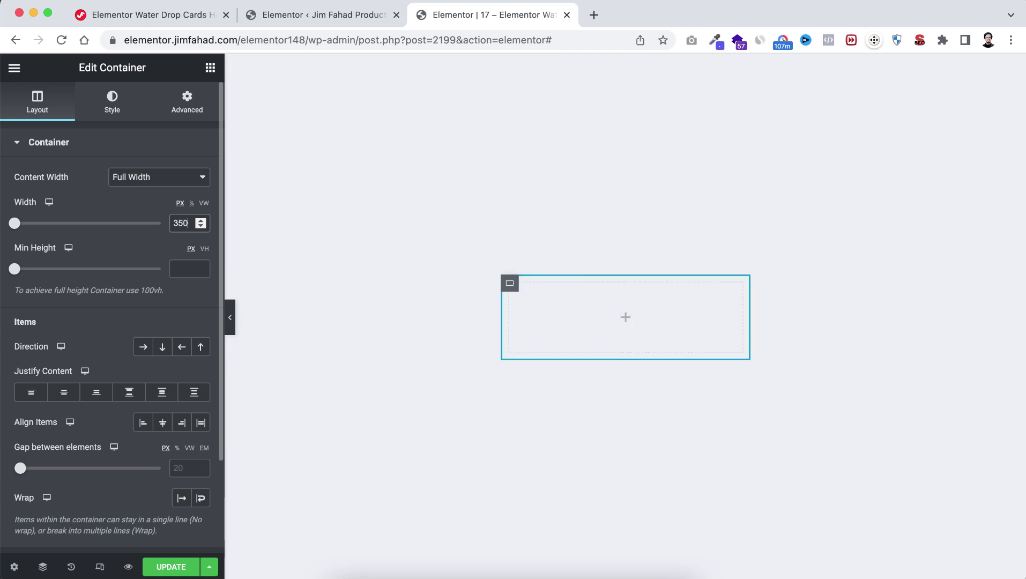
click(179, 264)
text(350)
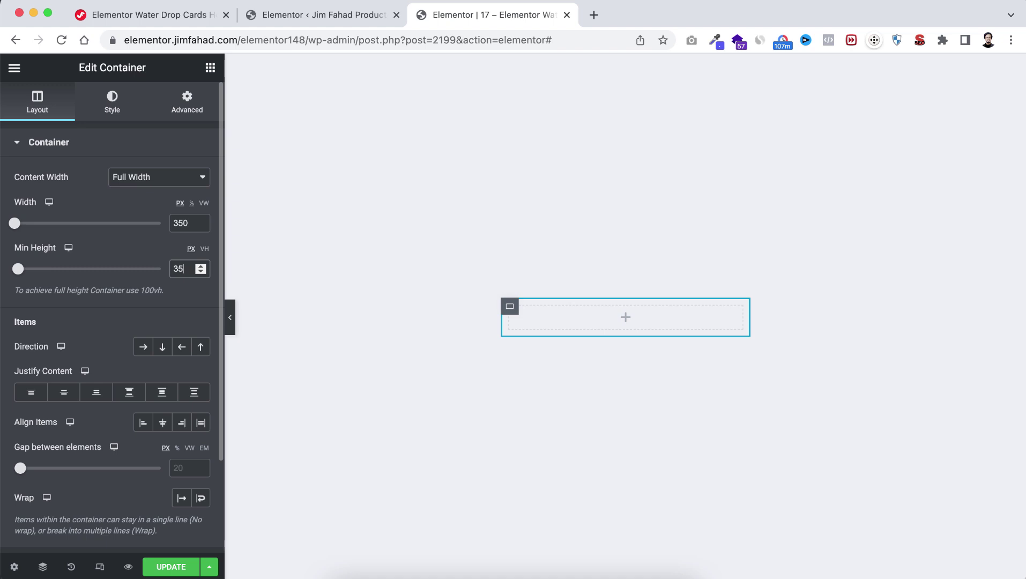
click(63, 393)
click(164, 423)
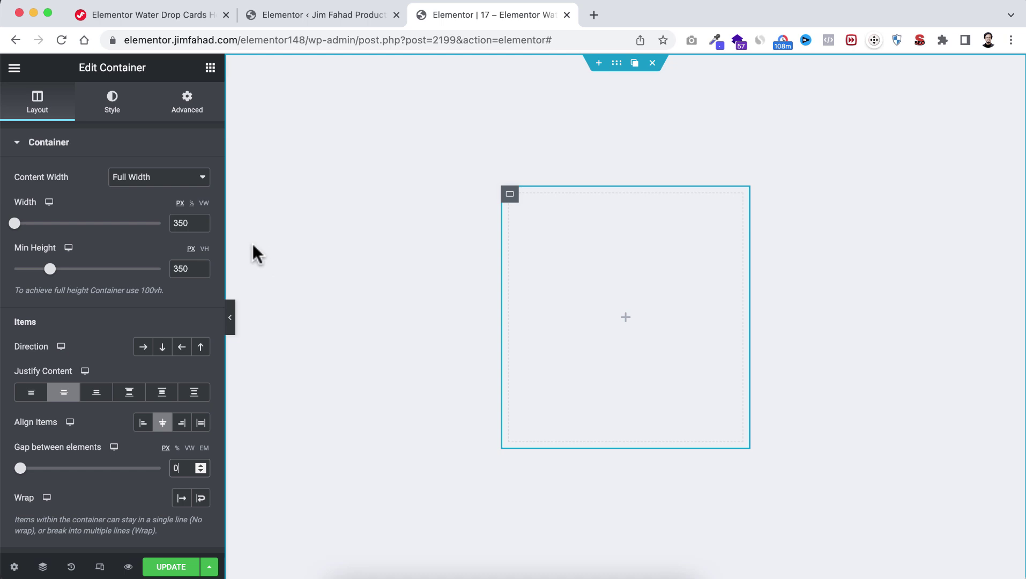
- Set the inner container's Advanced padding to 5 on all sides
click(192, 105)
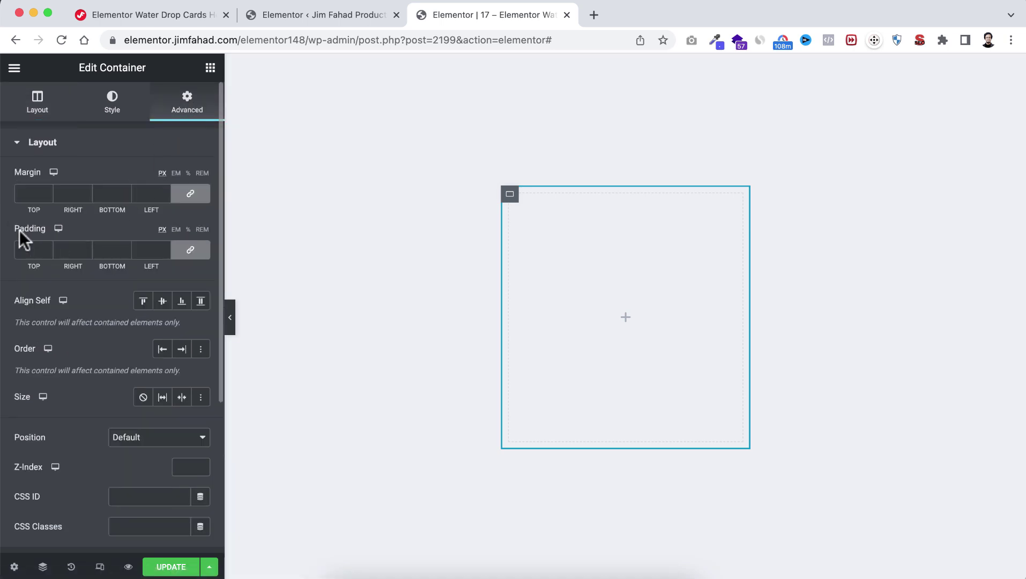
click(187, 229)
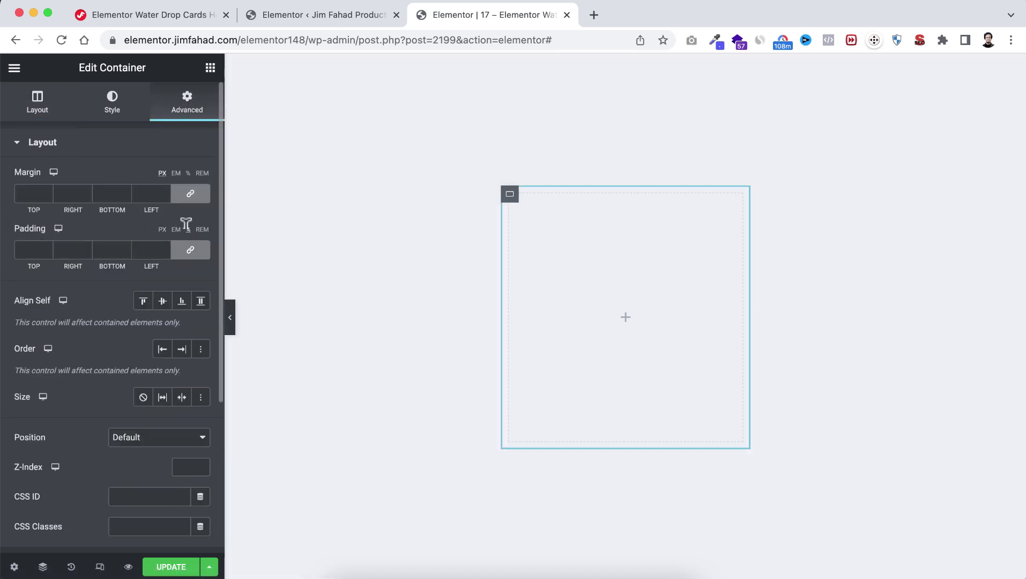
click(29, 250)
text(5)
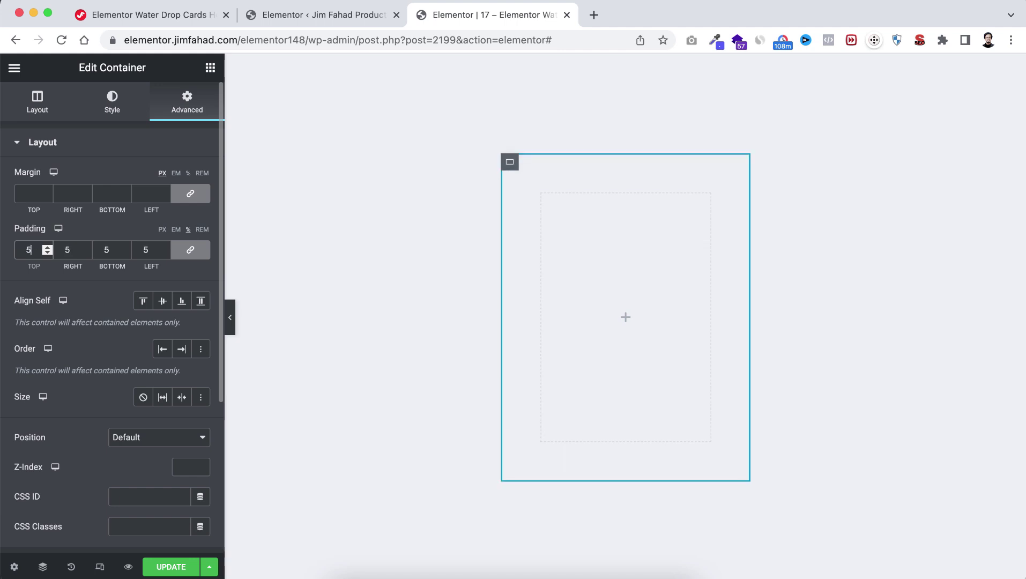
- Add a Heading widget inside the box with the title 11
click(623, 317)
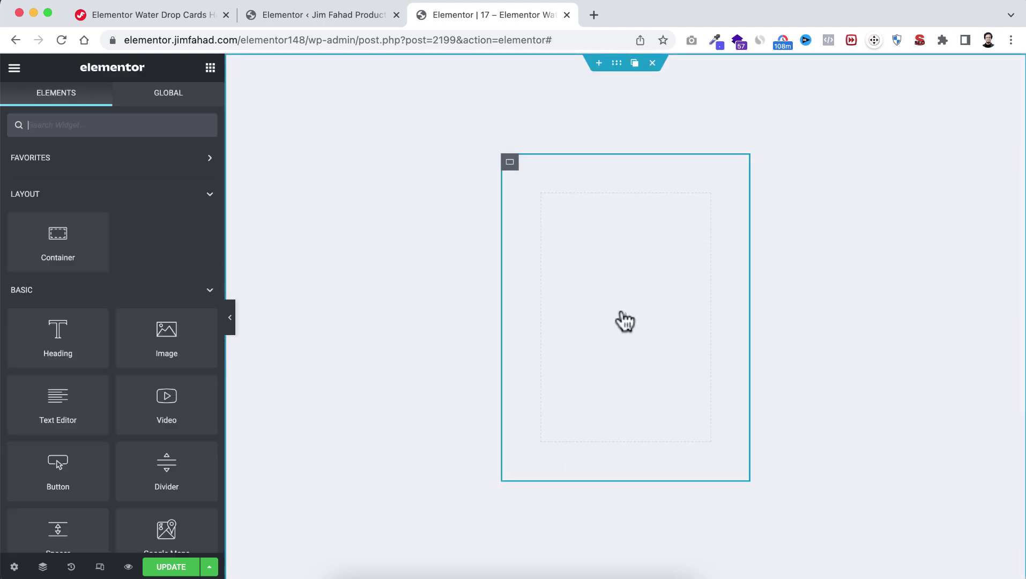
drag(58, 332, 632, 310)
triple_click(98, 189)
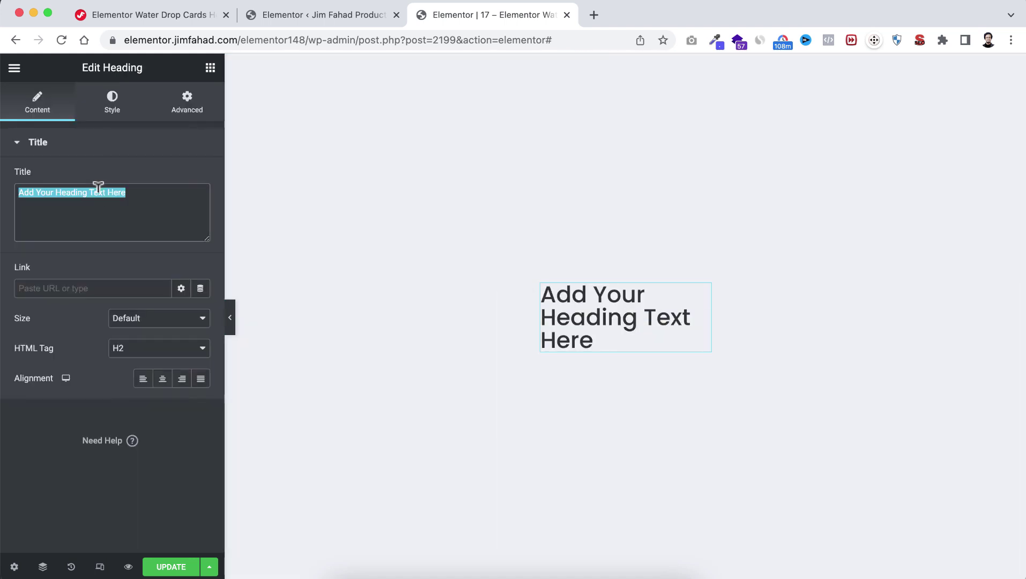
text(11)
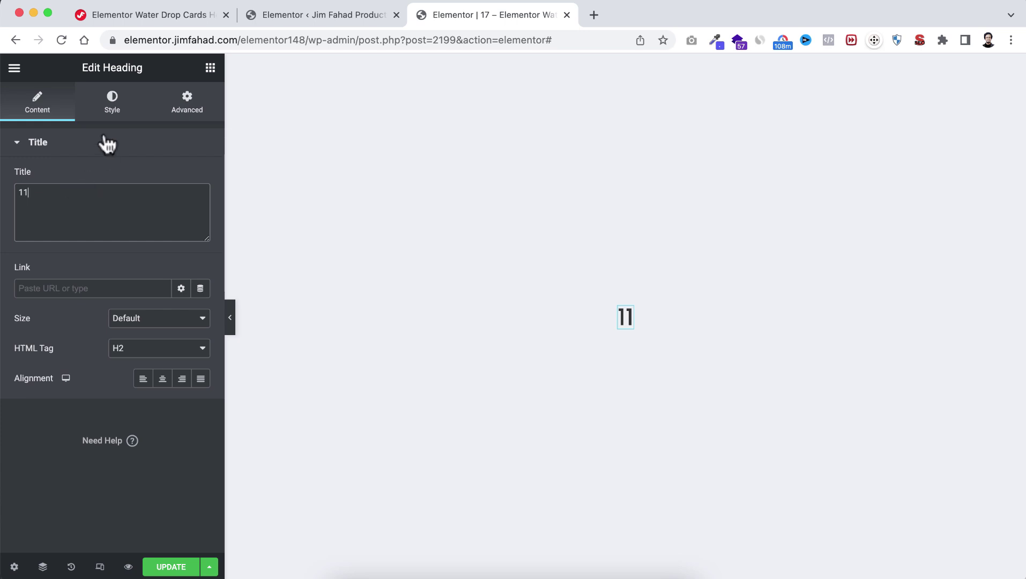
- Colour the heading red #ff0a3d and set its font weight to 700
click(109, 110)
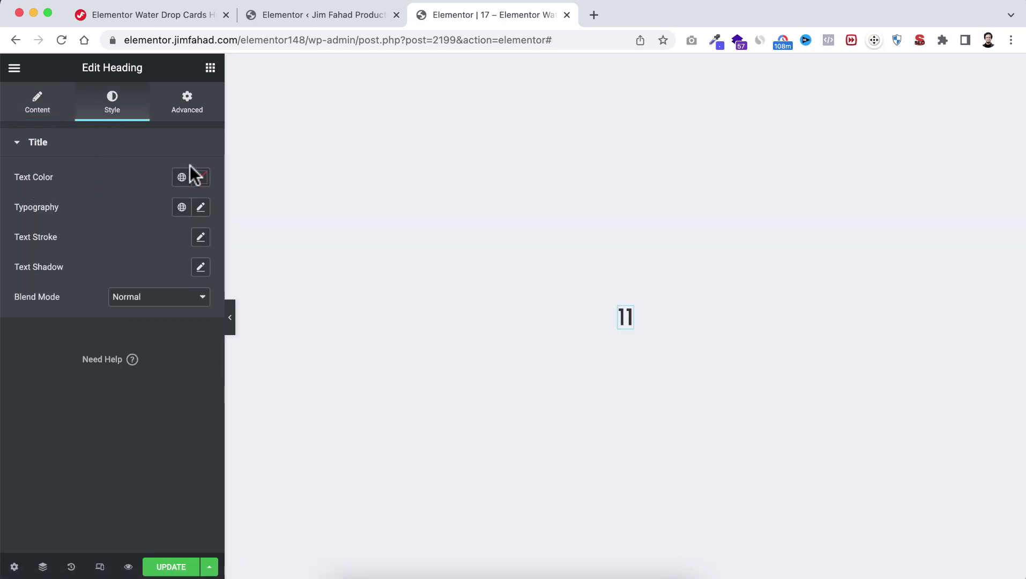
click(201, 178)
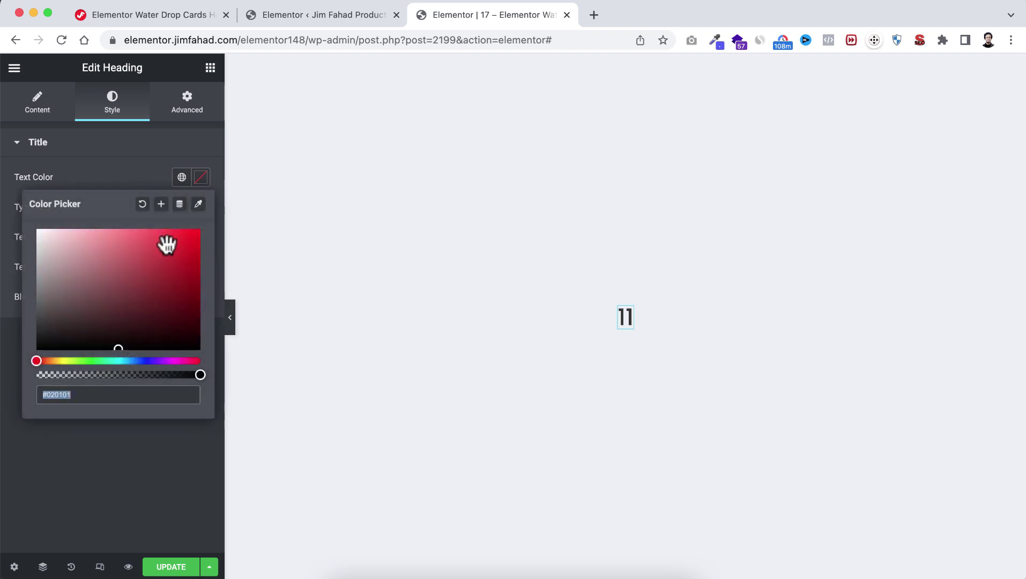
text(#ff0a3d)
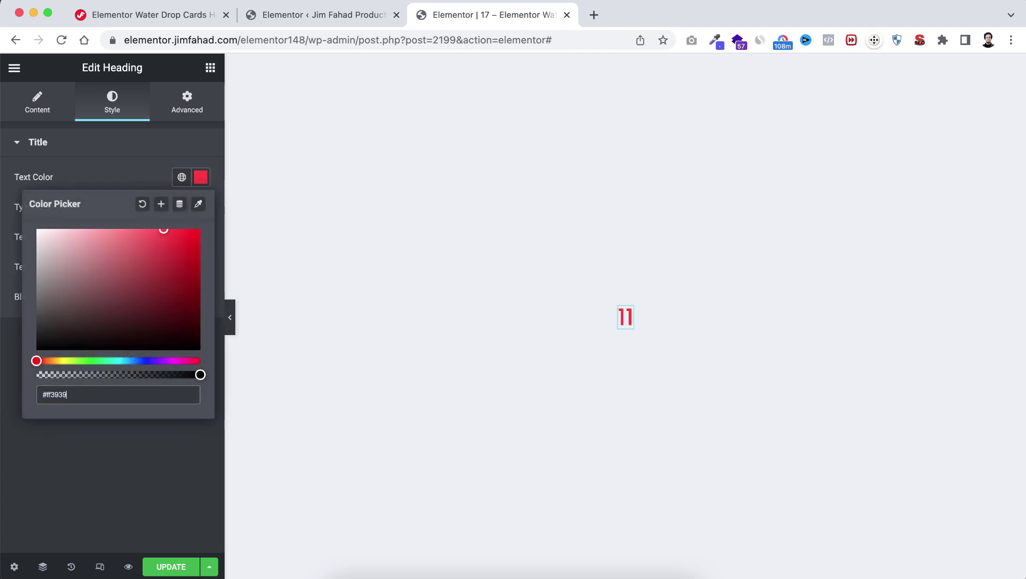
click(140, 176)
click(200, 207)
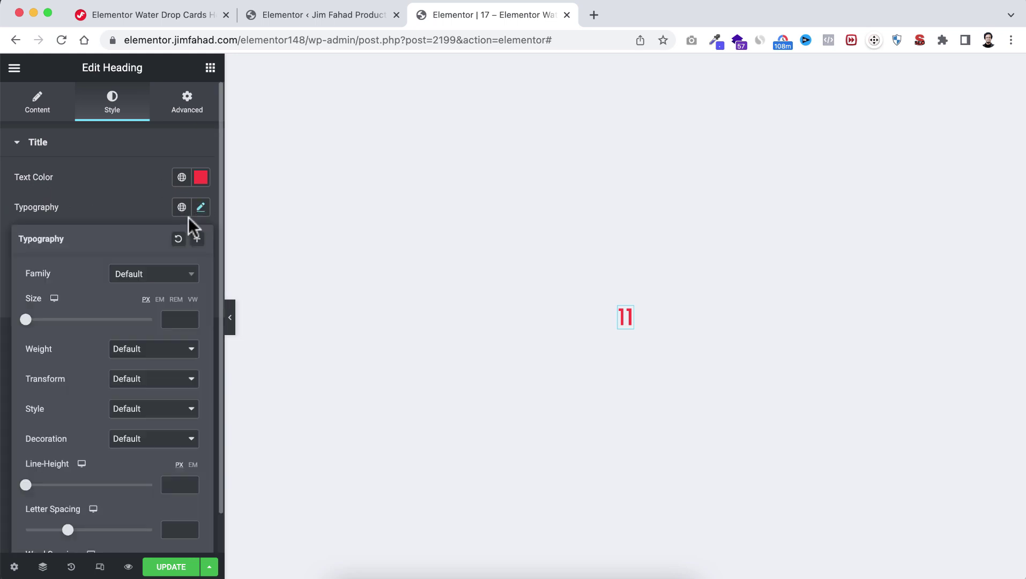
click(137, 349)
click(132, 305)
click(123, 209)
- Add a Text Editor block below the 11 heading
click(210, 69)
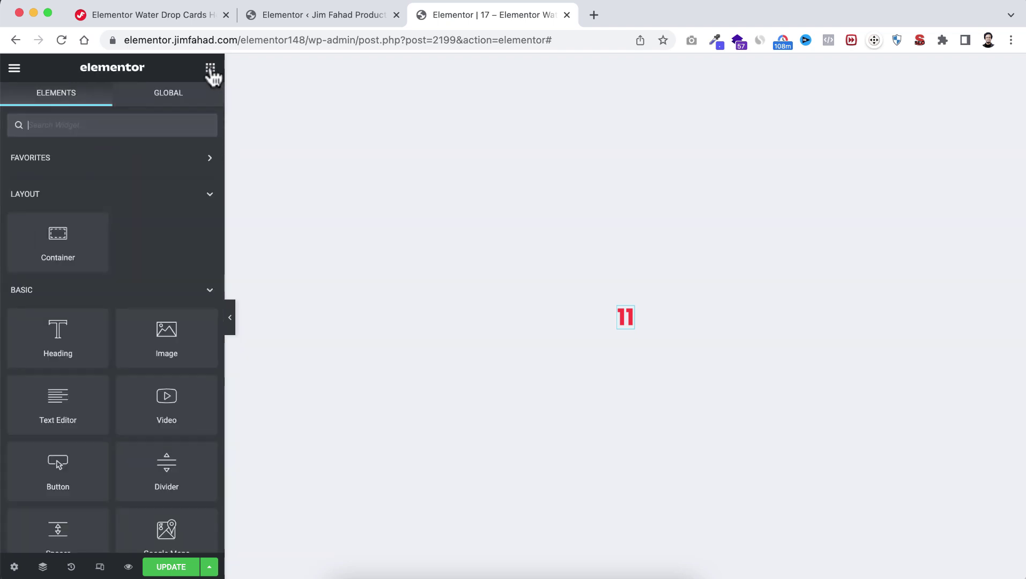
scroll(141, 371, down, 3)
drag(47, 329, 630, 333)
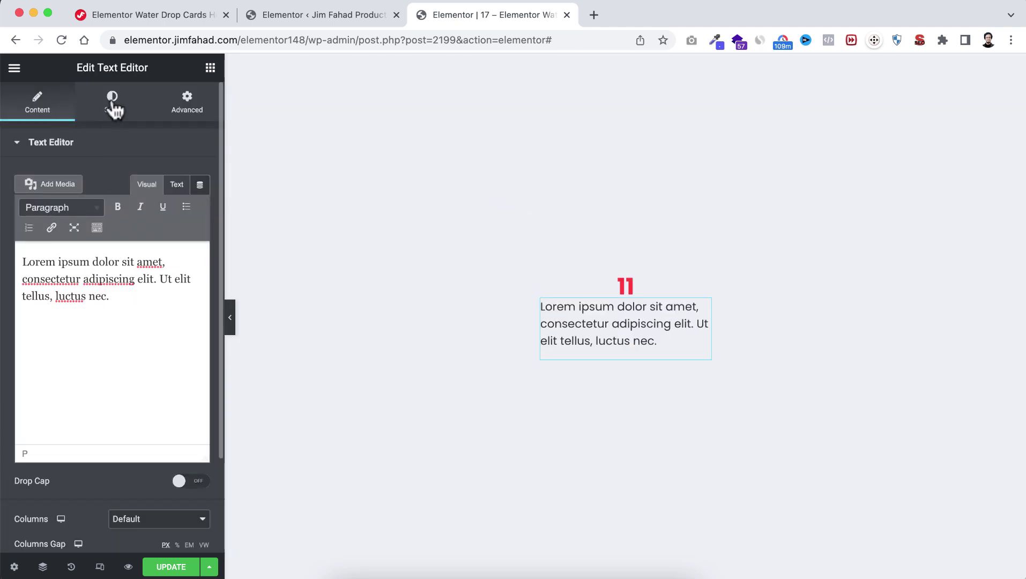
- Centre the Lorem ipsum paragraph and set its typography size to 14 px
click(110, 106)
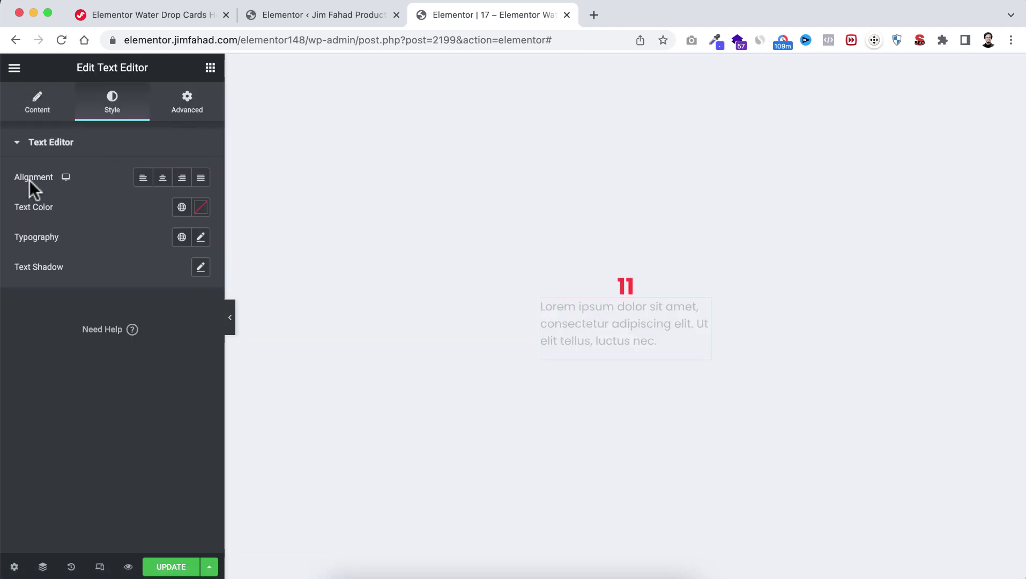
click(162, 179)
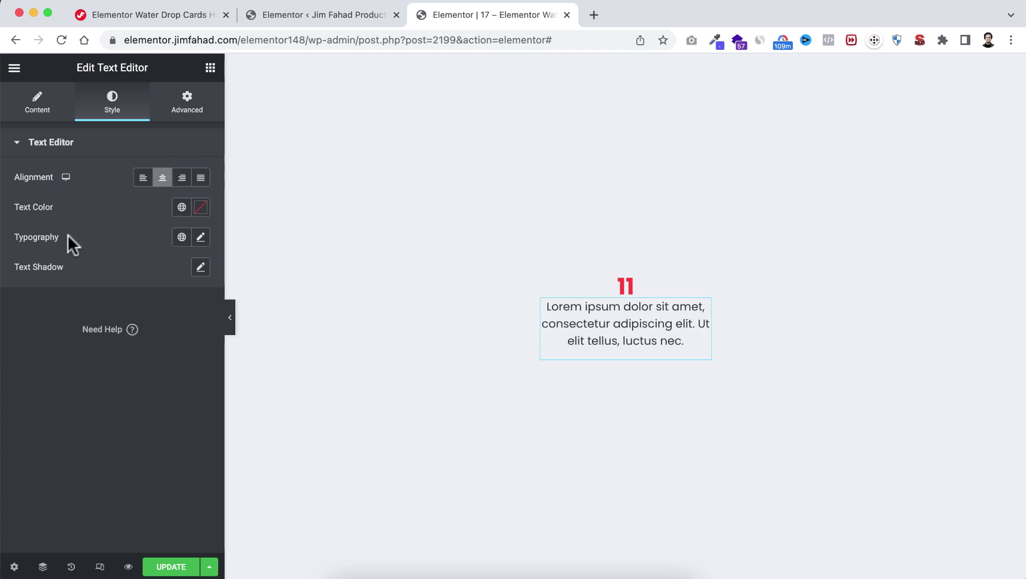
click(201, 238)
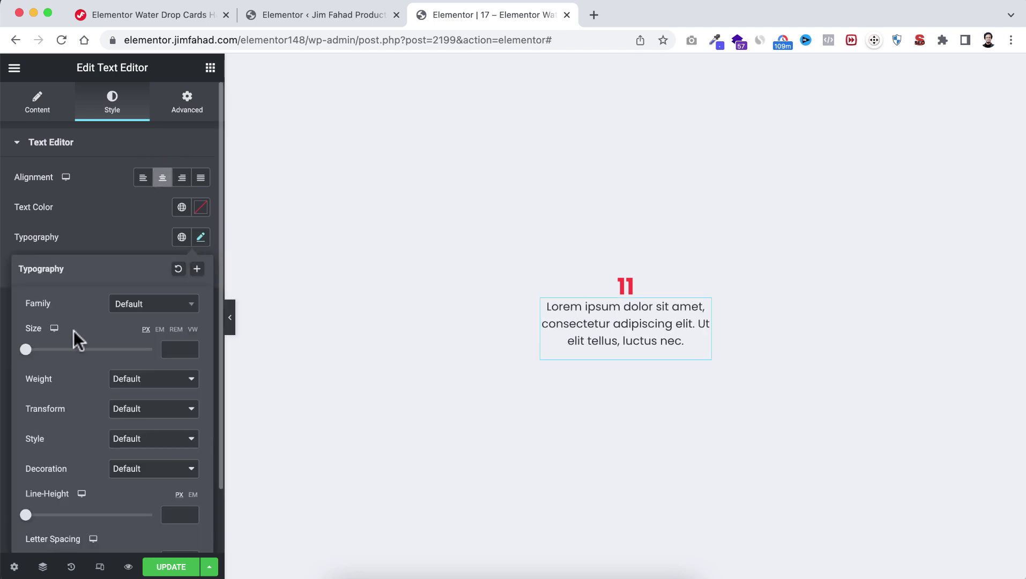
text(14)
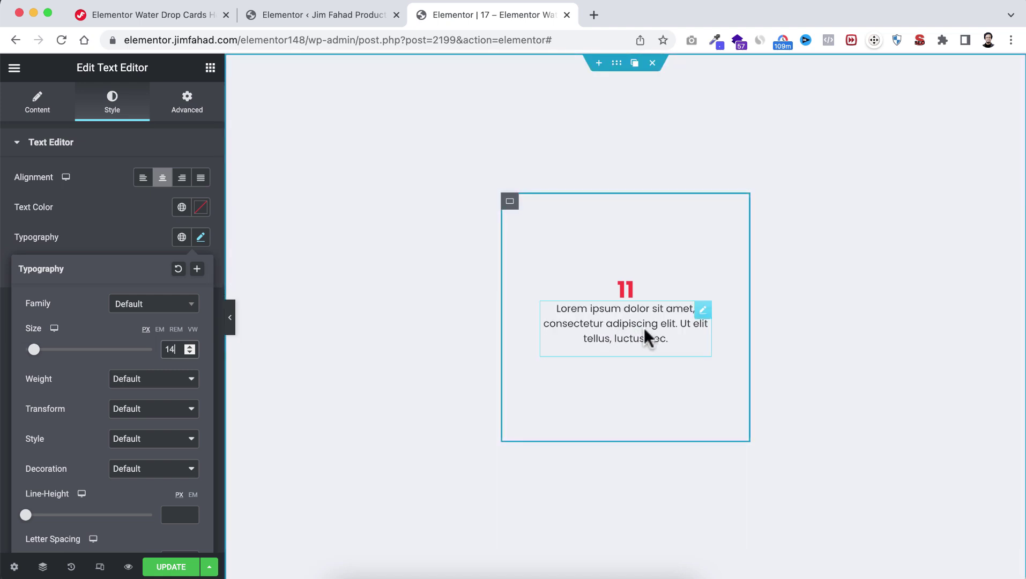
click(212, 69)
scroll(146, 387, down, 2)
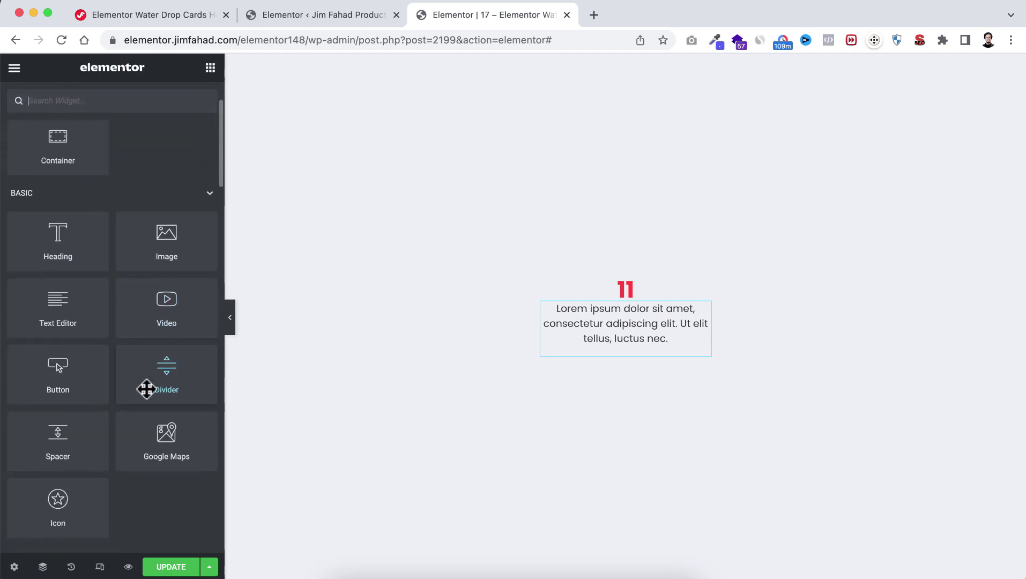
- Add a Click here button under the paragraph with a red #ff3939 background
drag(71, 406, 629, 347)
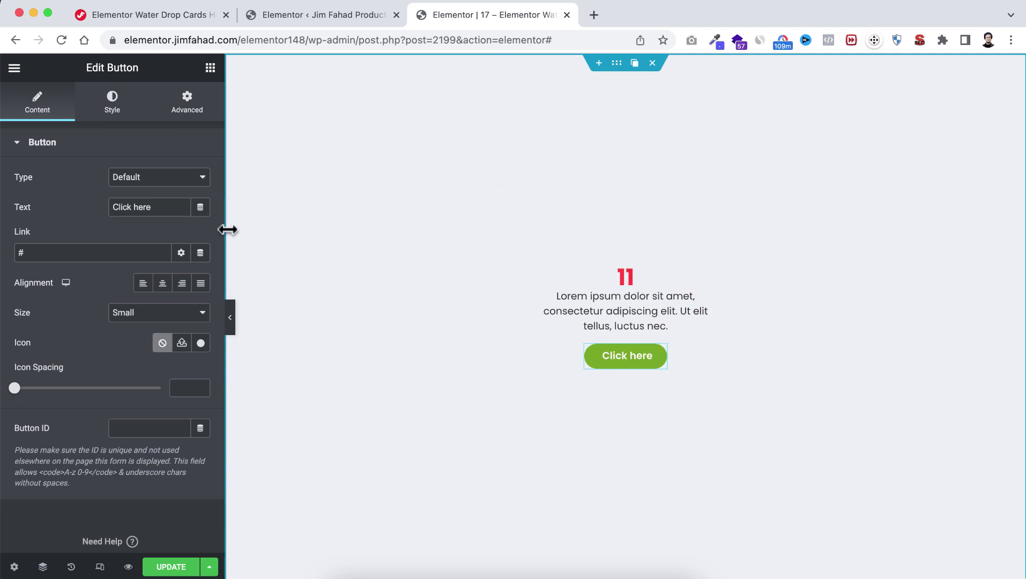
click(111, 103)
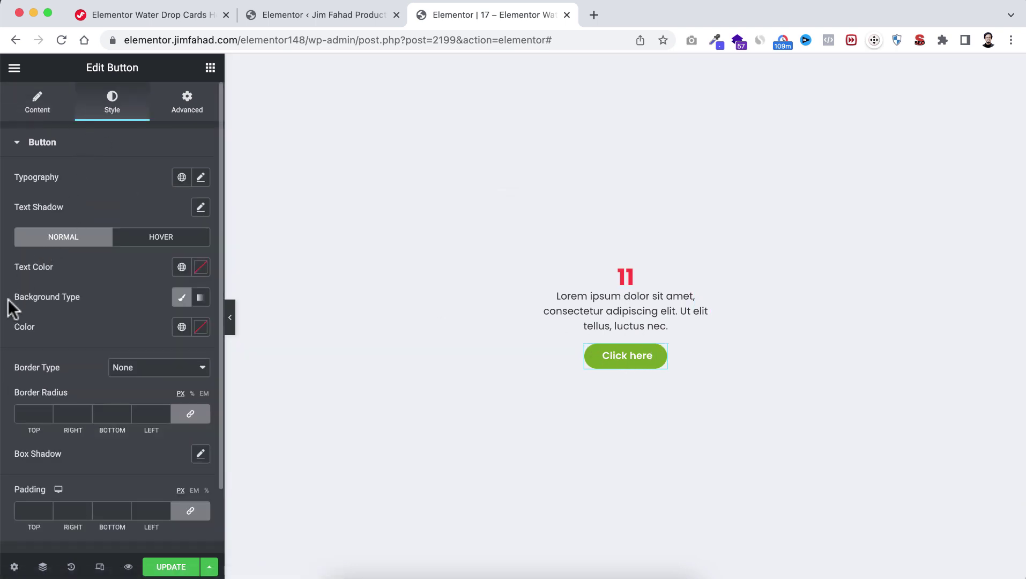
click(201, 327)
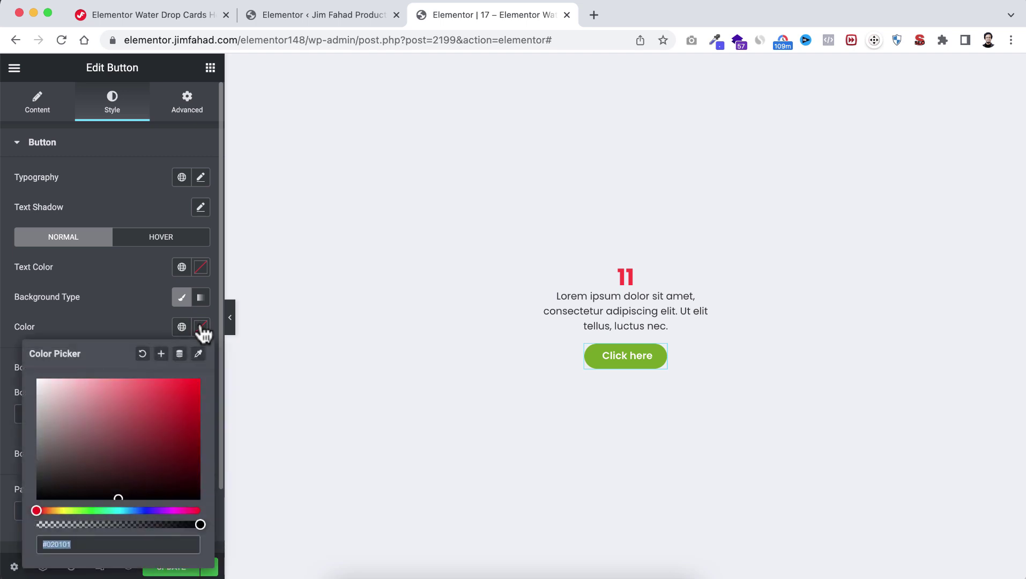
text(#ff3939)
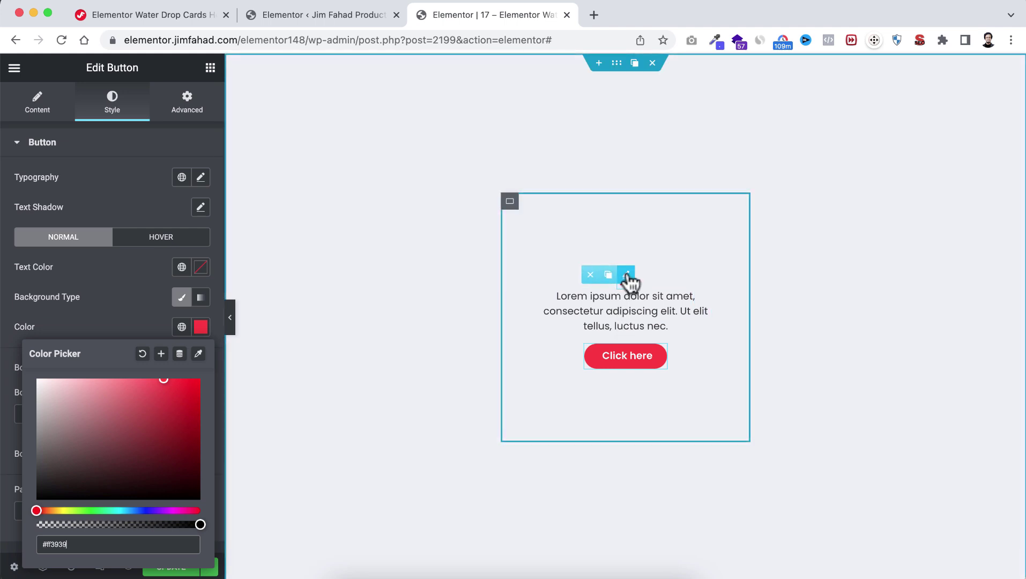
click(626, 275)
- Unlink the heading's margin, set its bottom margin to 20, and close the extra admin tab
click(190, 104)
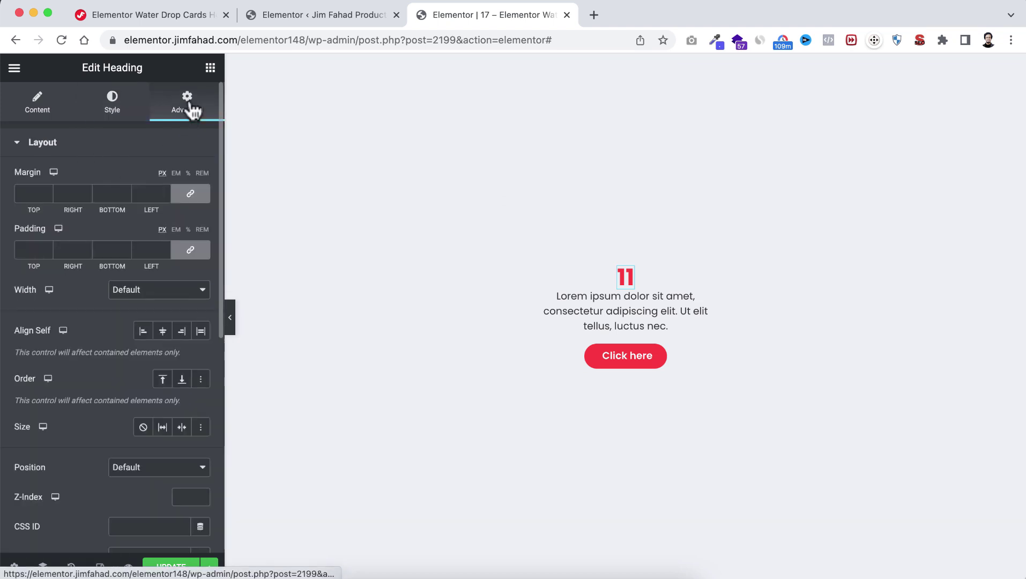
click(190, 193)
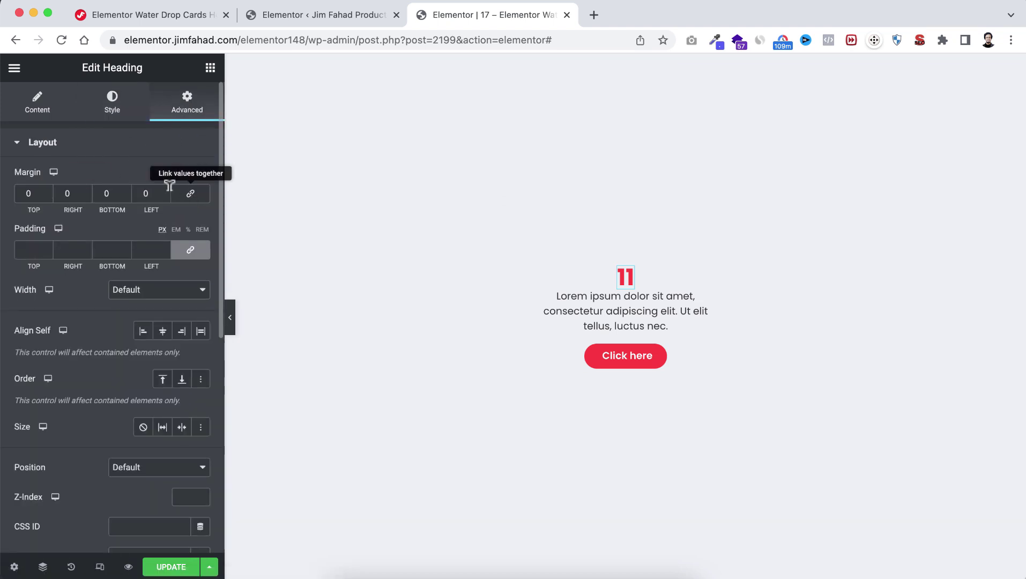
click(102, 193)
text(2)
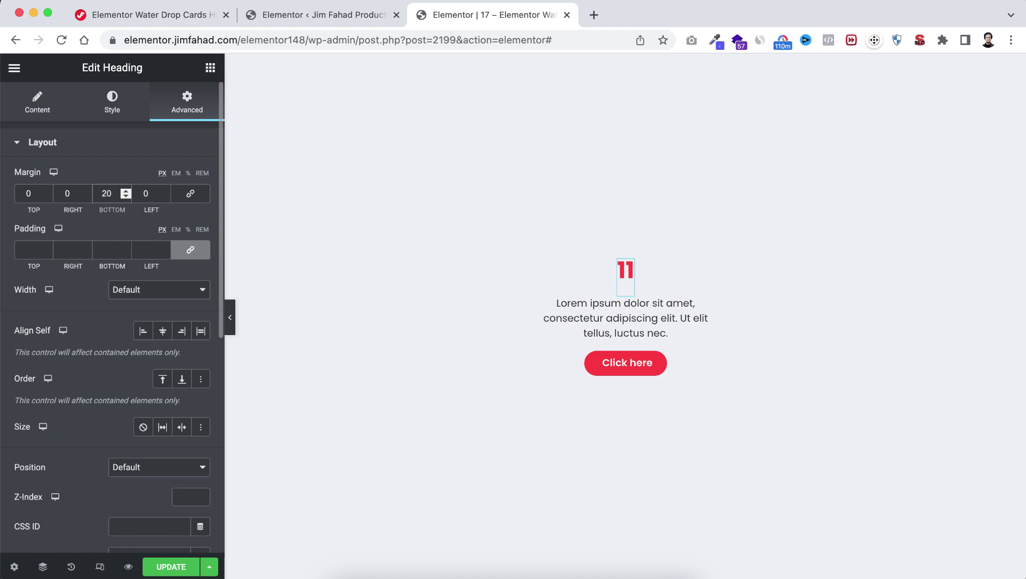
middle_click(308, 18)
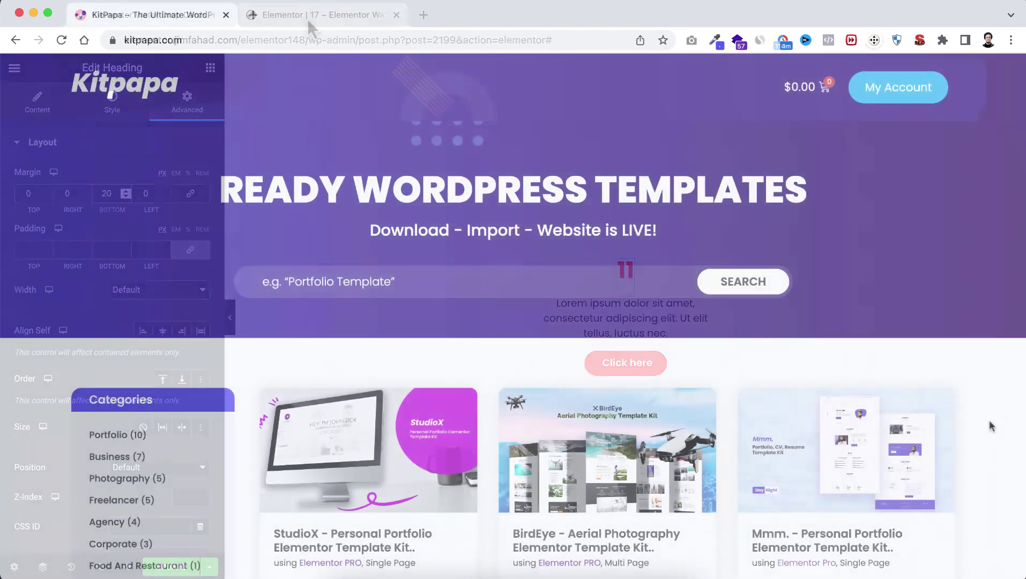
- Open the Mmm portfolio kit's details and browse its live demo, returning to About
scroll(990, 423, down, 5)
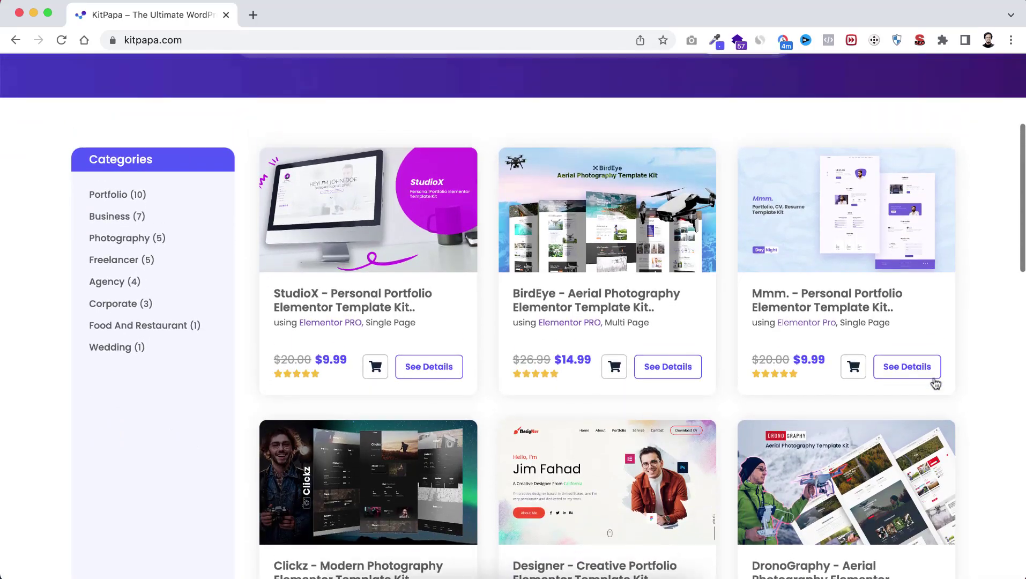
click(921, 375)
scroll(631, 502, down, 5)
scroll(631, 503, down, 10)
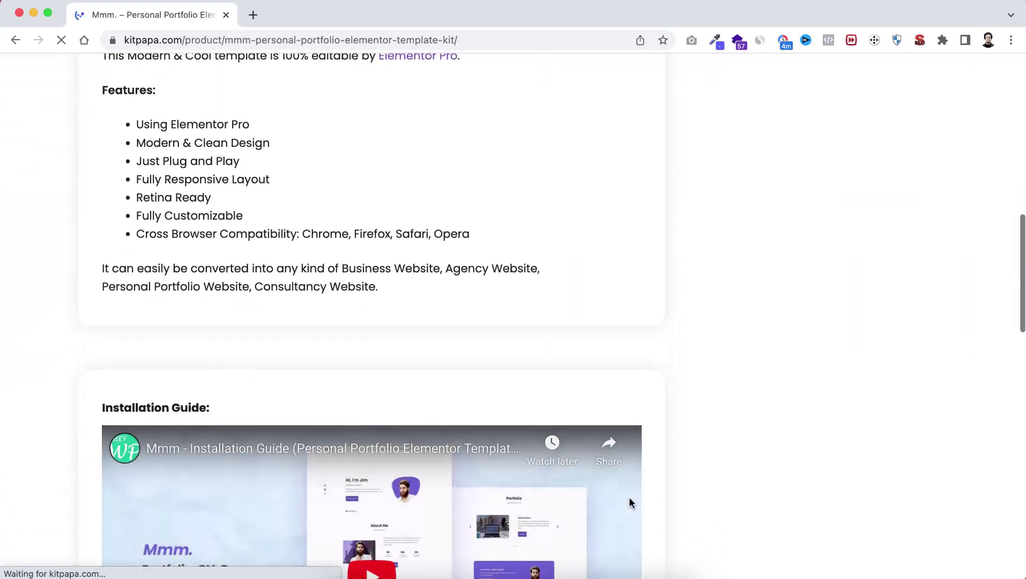
scroll(631, 503, up, 12)
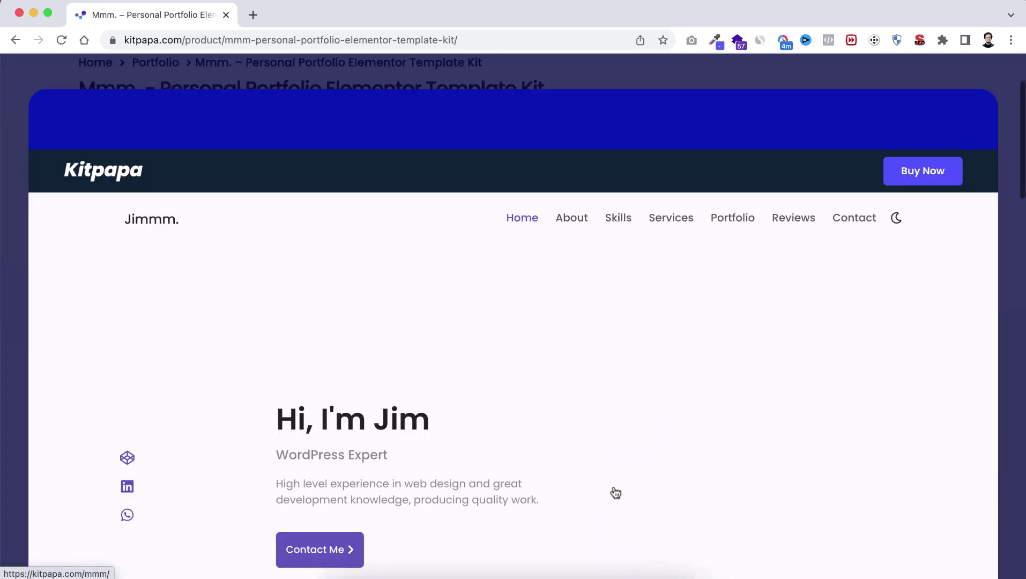
scroll(602, 408, down, 12)
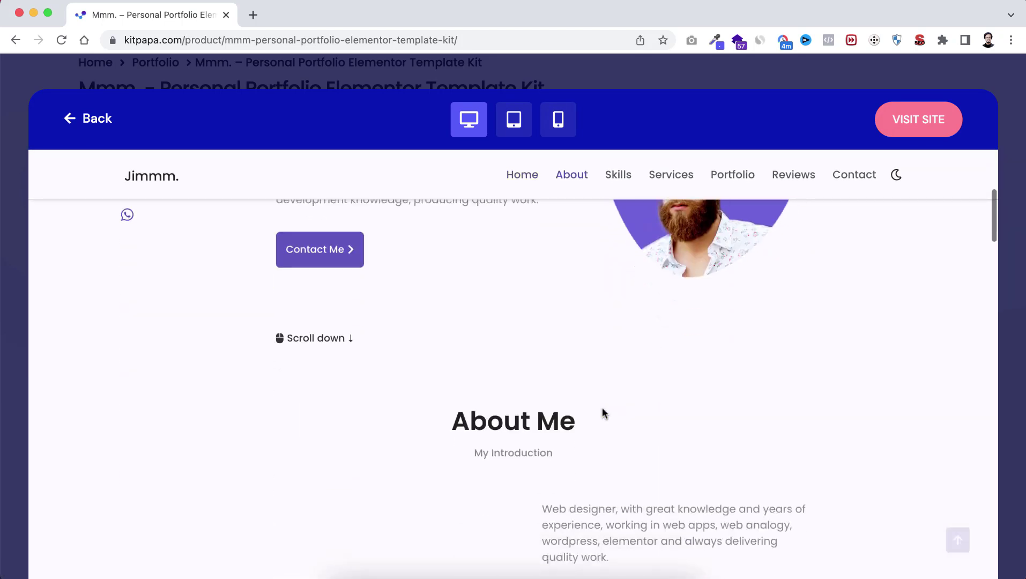
scroll(602, 407, down, 8)
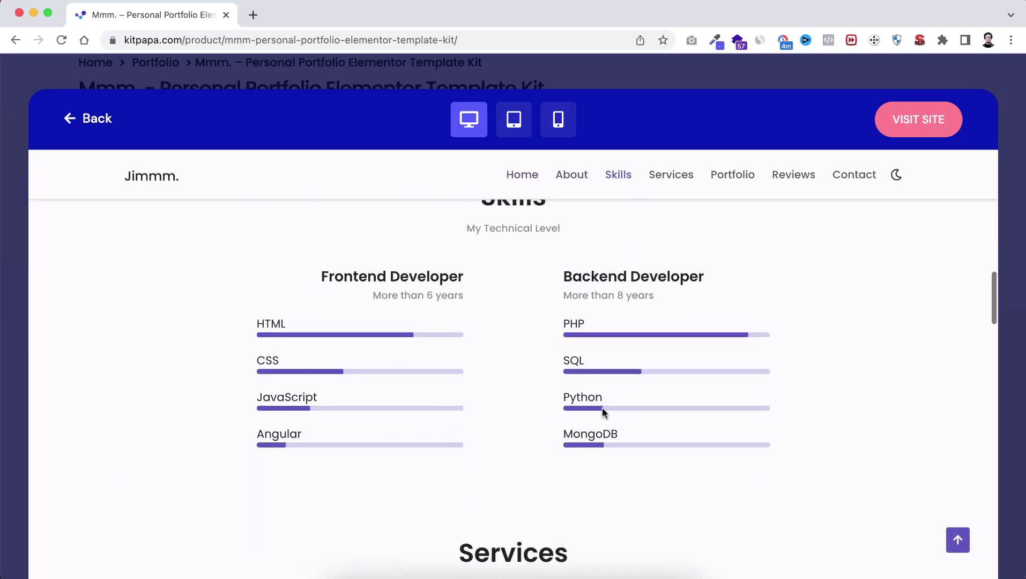
click(272, 159)
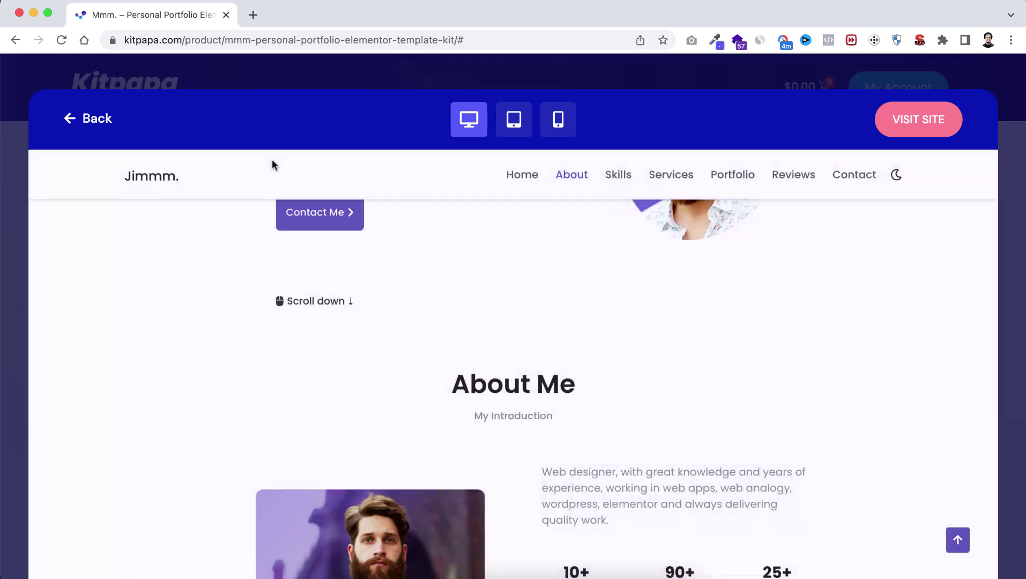
- Close the demo, go back to the KitPapa homepage and open another kit's details
click(19, 186)
key(super+bracketleft)
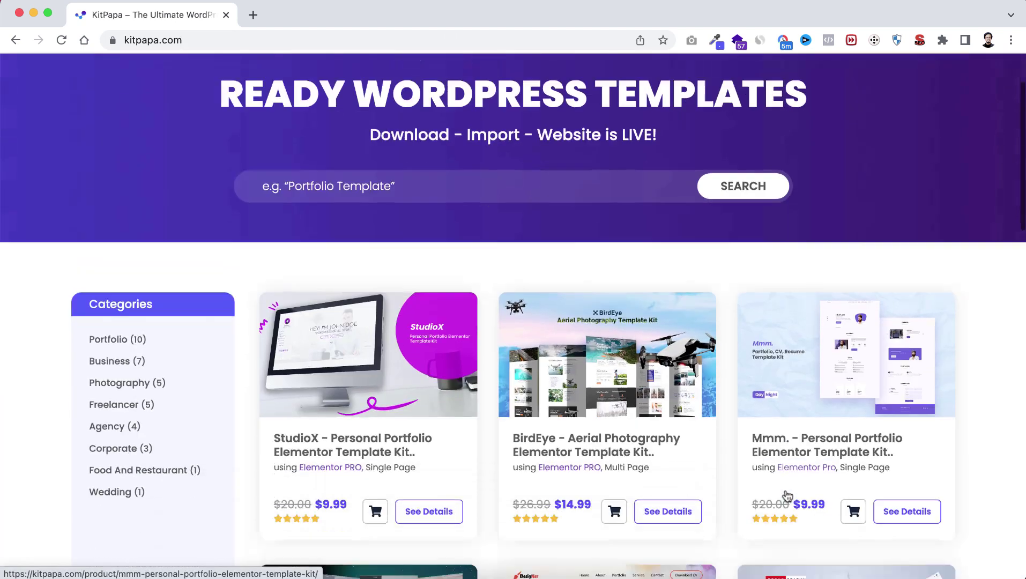
scroll(786, 497, down, 10)
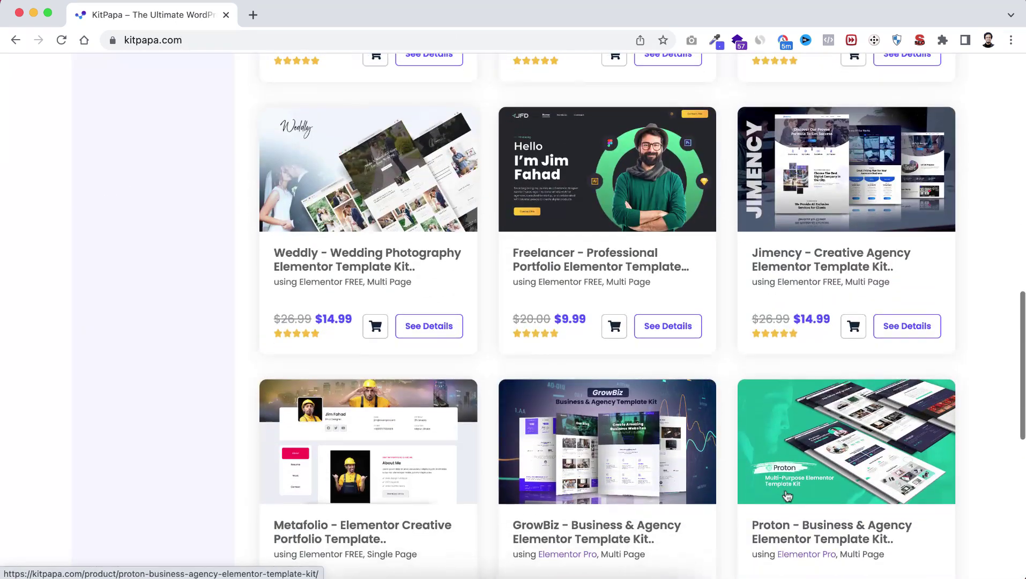
scroll(786, 496, down, 3)
click(786, 496)
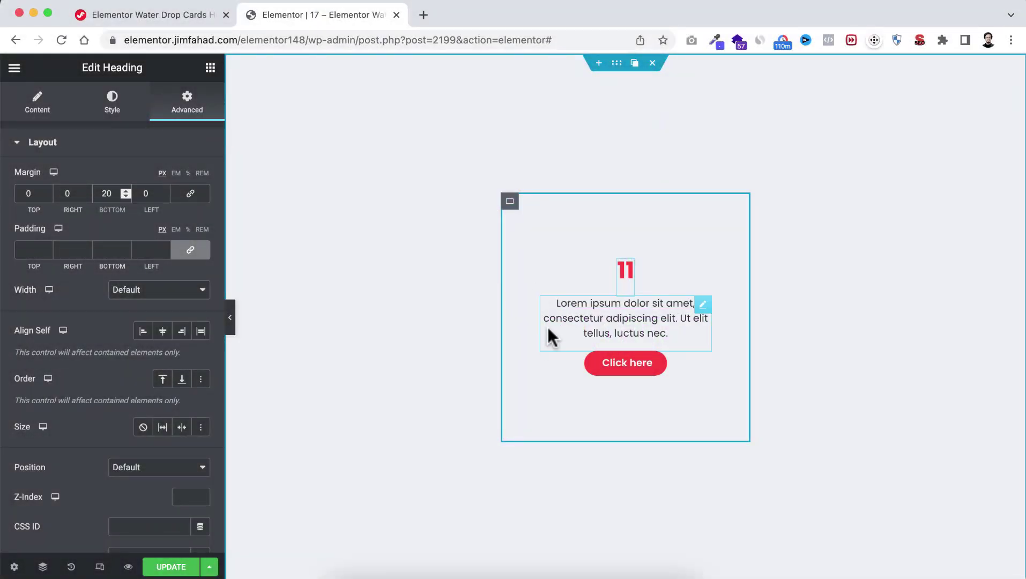
- Expand the card container's Advanced > Custom CSS box, then switch to the tutorial tab
click(509, 204)
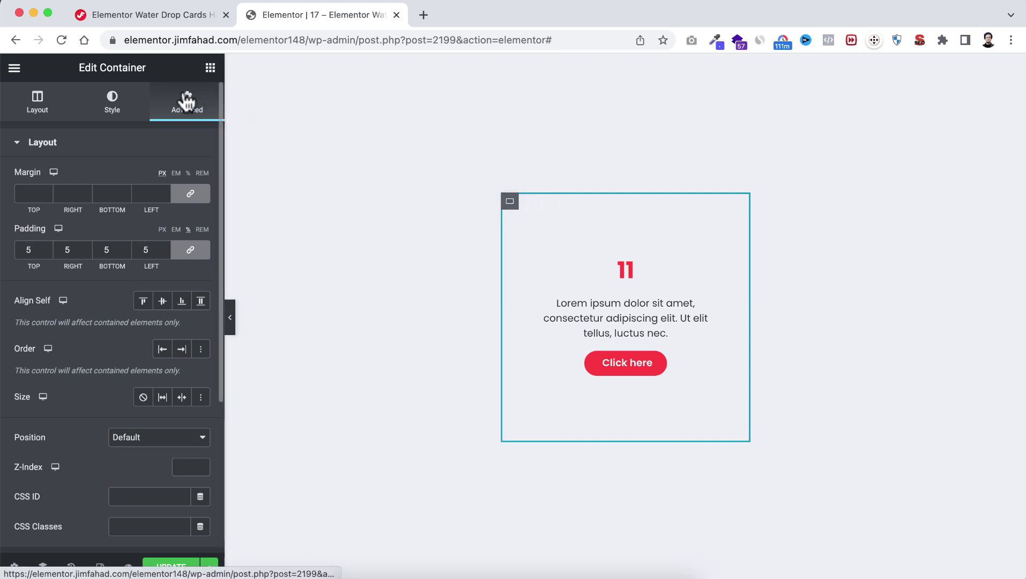
scroll(129, 413, down, 3)
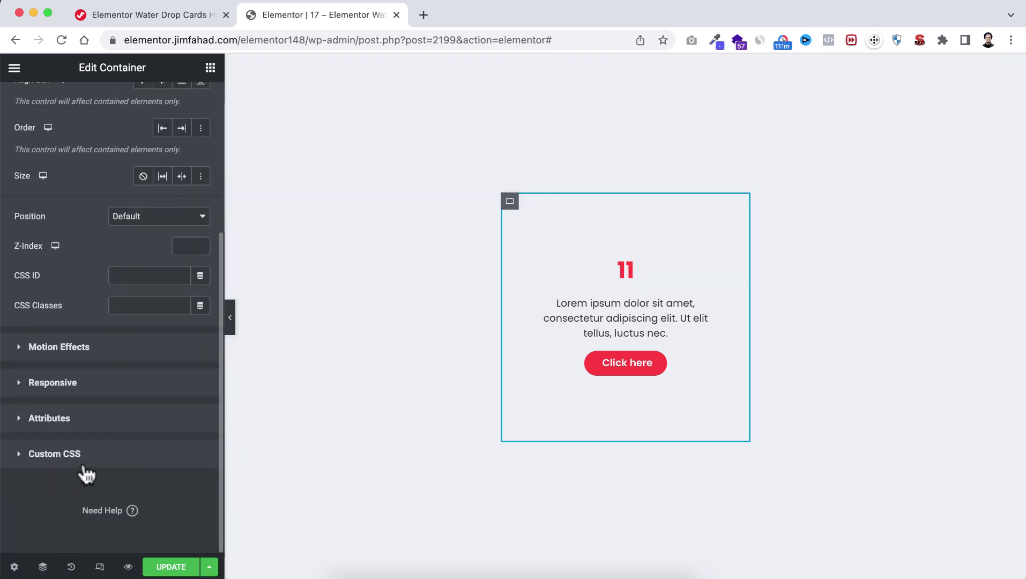
click(99, 454)
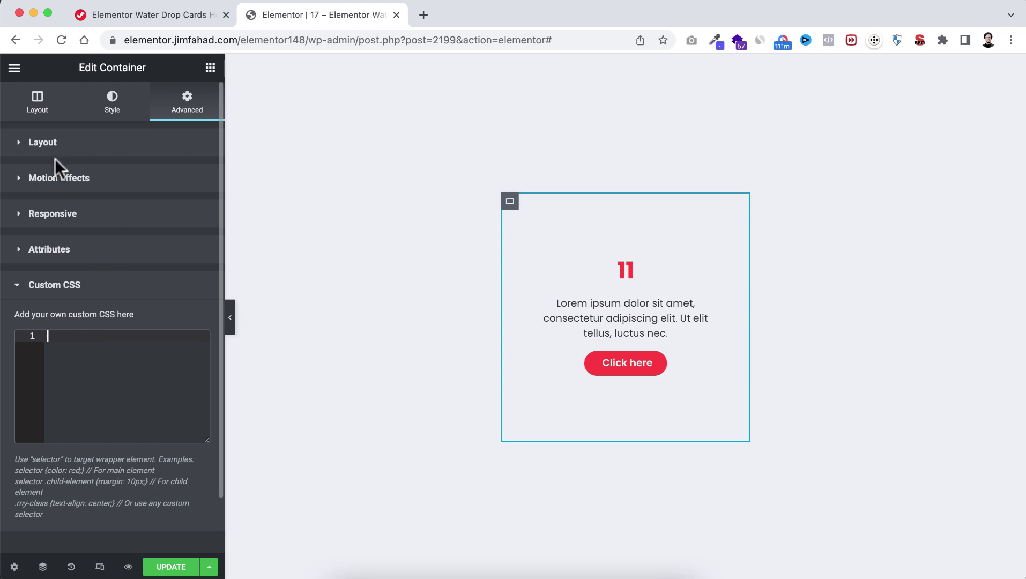
click(145, 12)
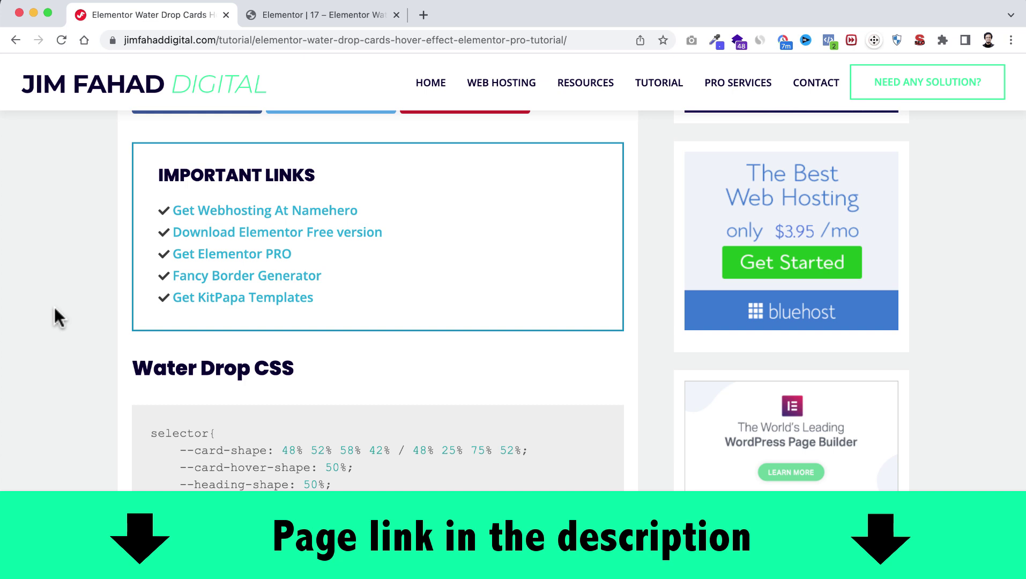
- Select the entire Water Drop CSS code block on the tutorial page and return to Elementor
scroll(101, 439, down, 5)
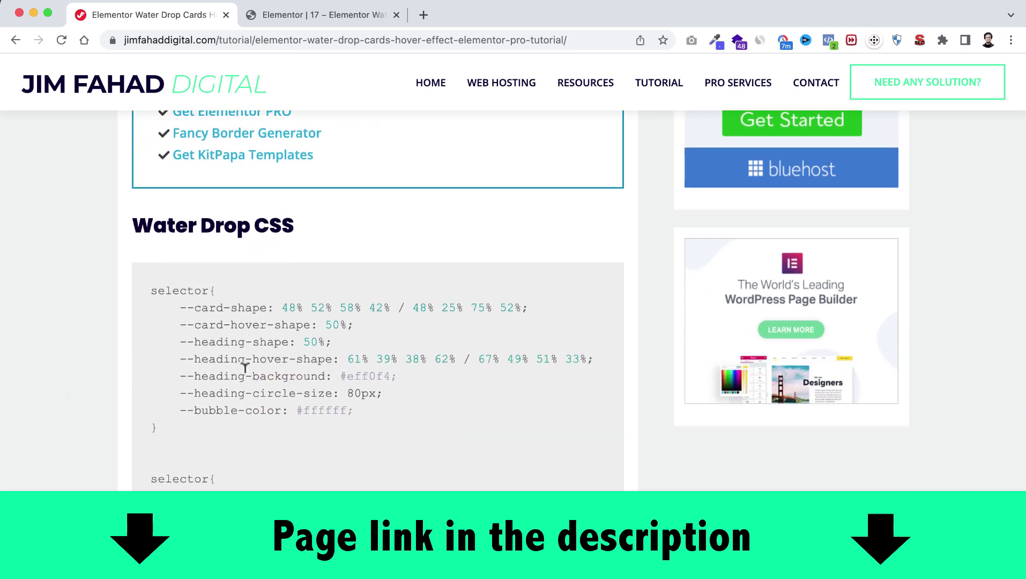
scroll(245, 367, down, 4)
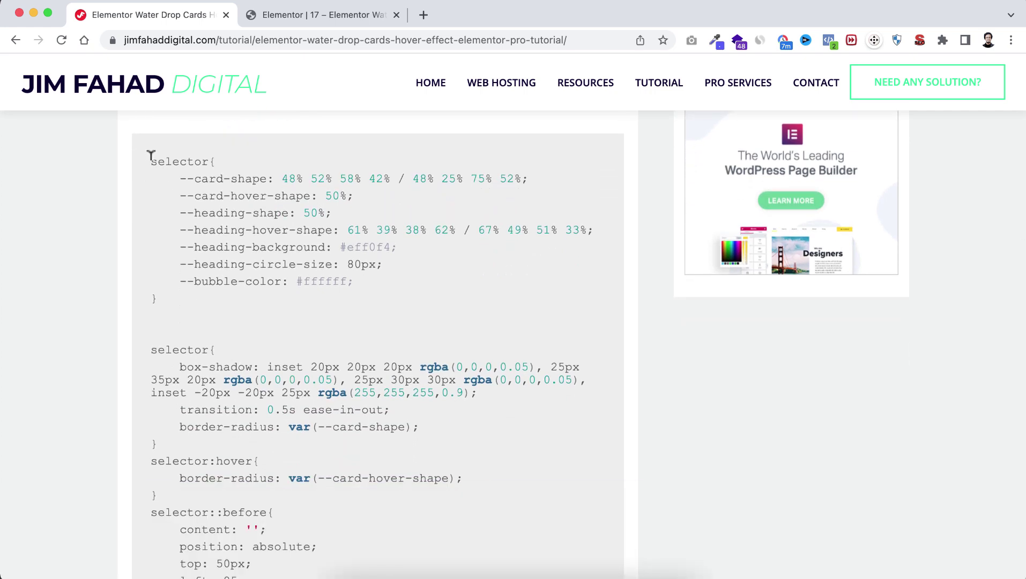
drag(152, 155, 288, 461)
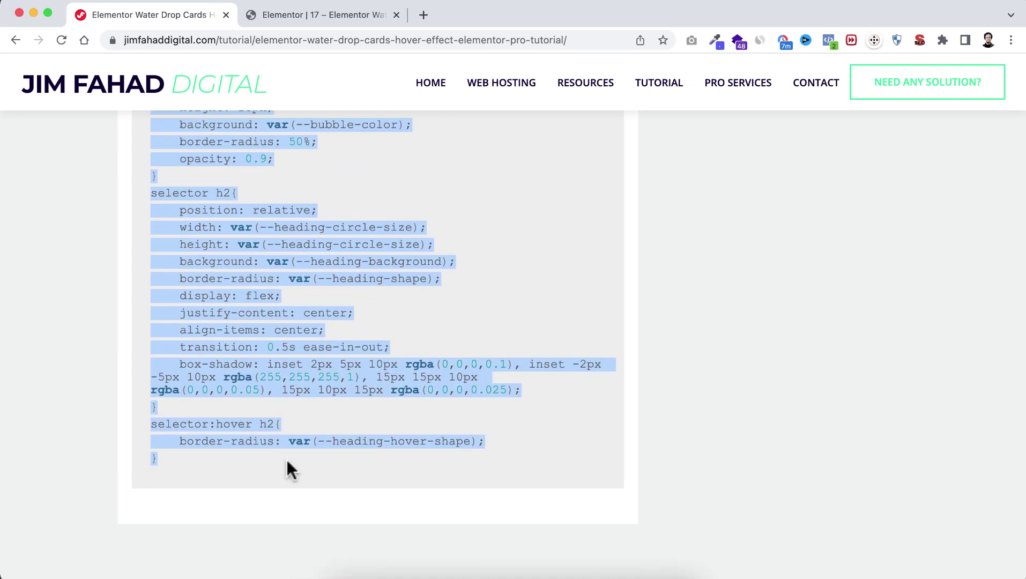
click(310, 20)
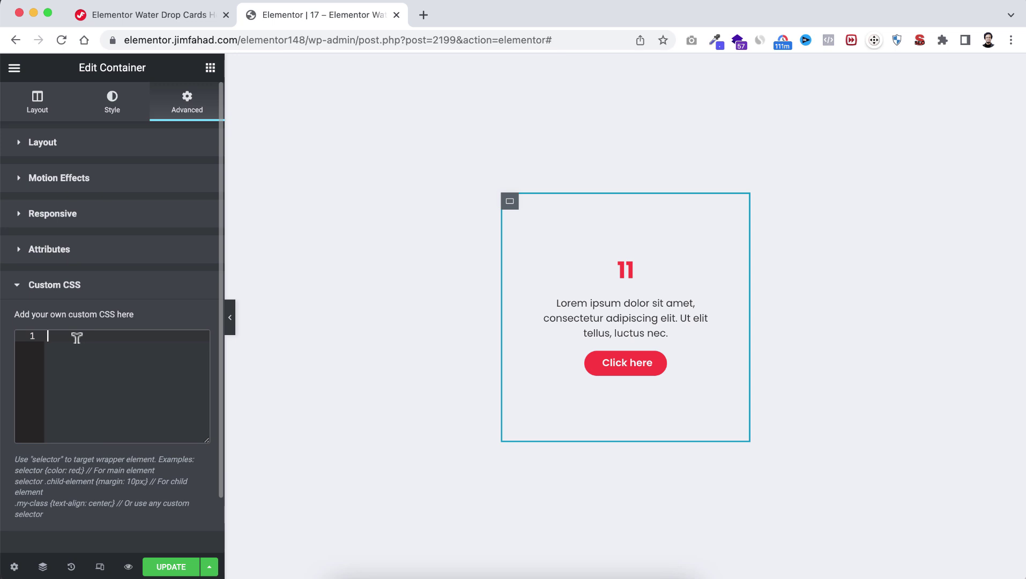
- Paste the Water Drop CSS into the card's Custom CSS box and widen the panel to read it
key(super+v)
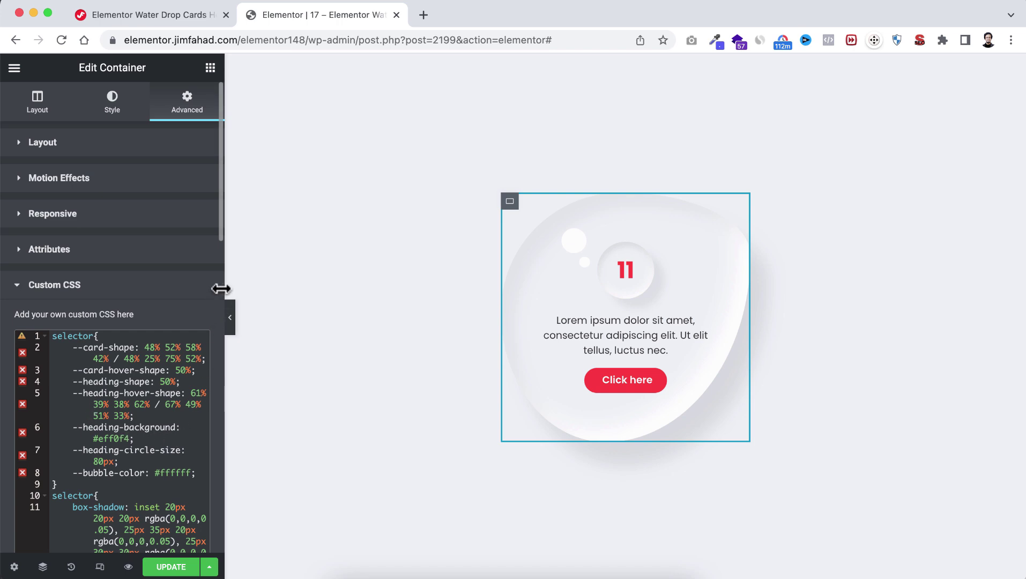
drag(222, 284, 427, 281)
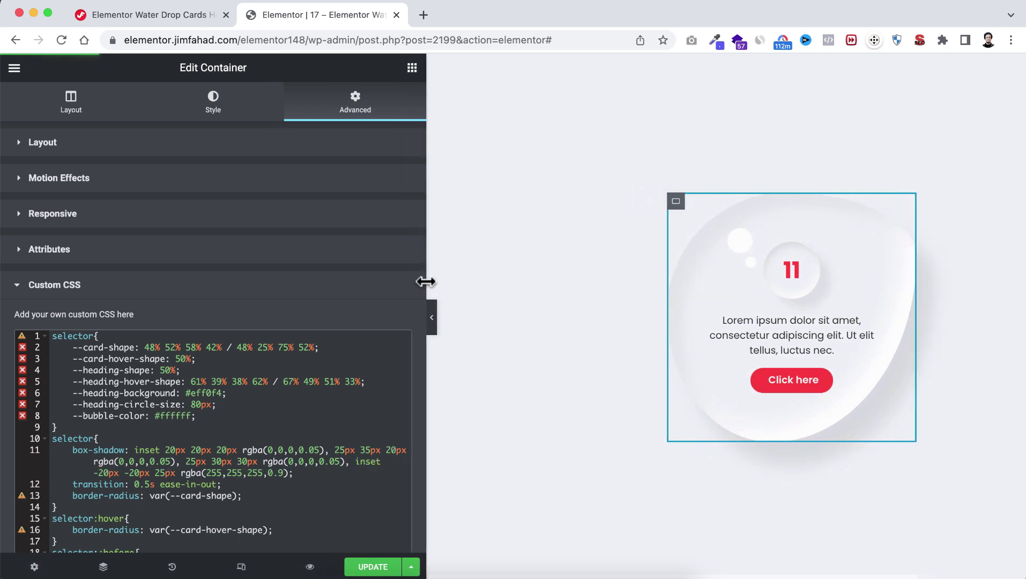
scroll(281, 404, down, 10)
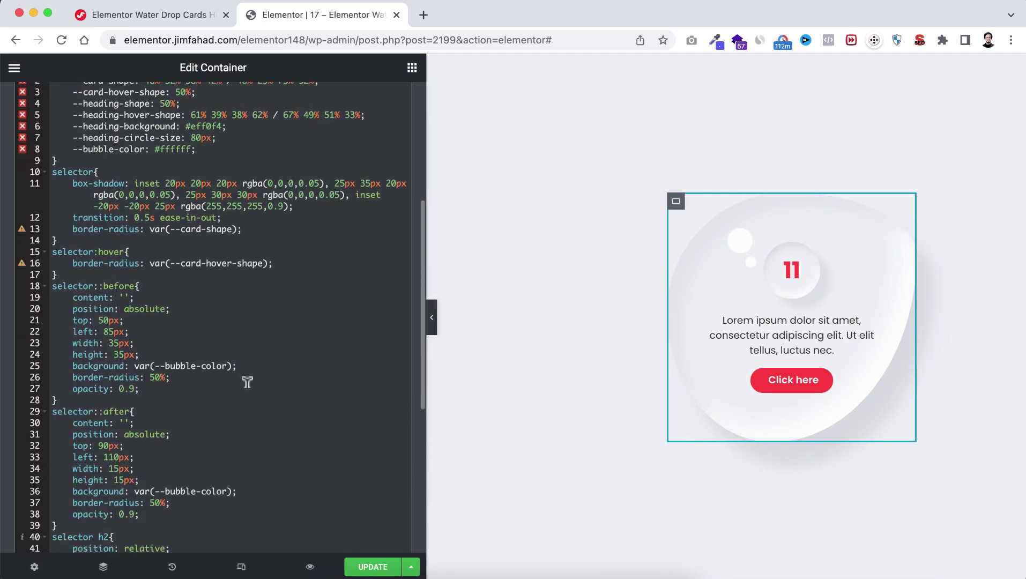
scroll(245, 301, up, 8)
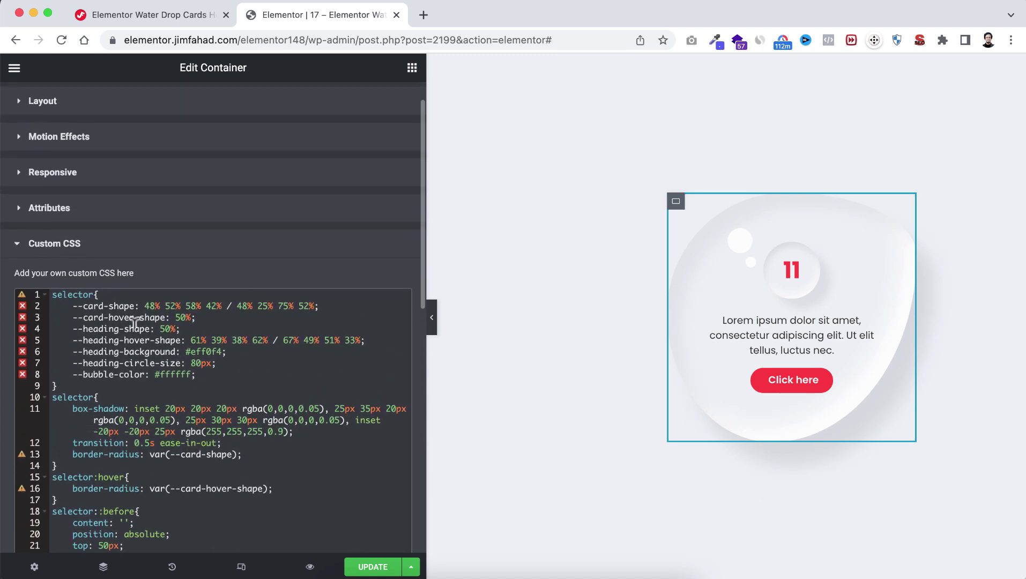
drag(54, 385, 34, 284)
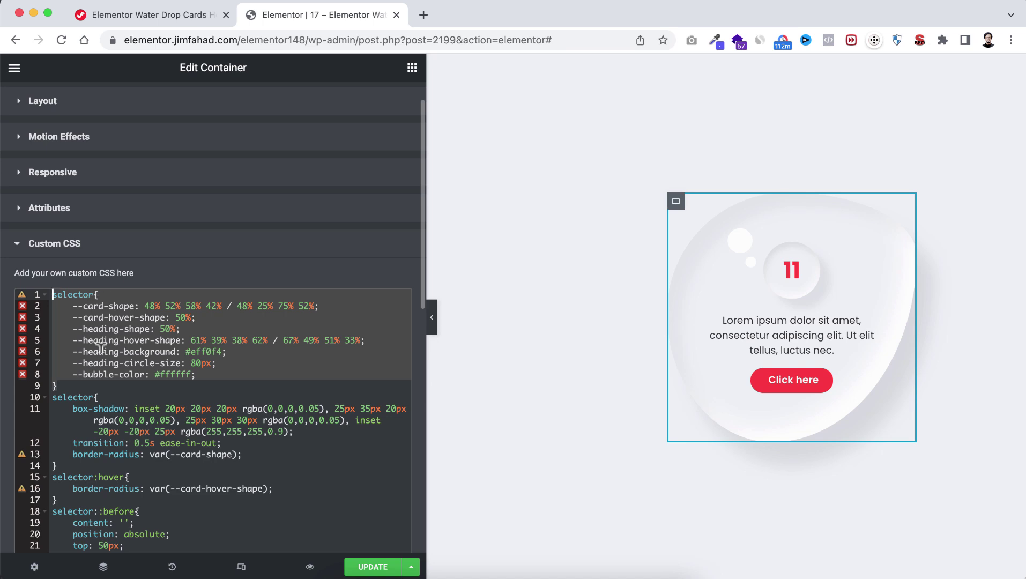
scroll(149, 352, up, 2)
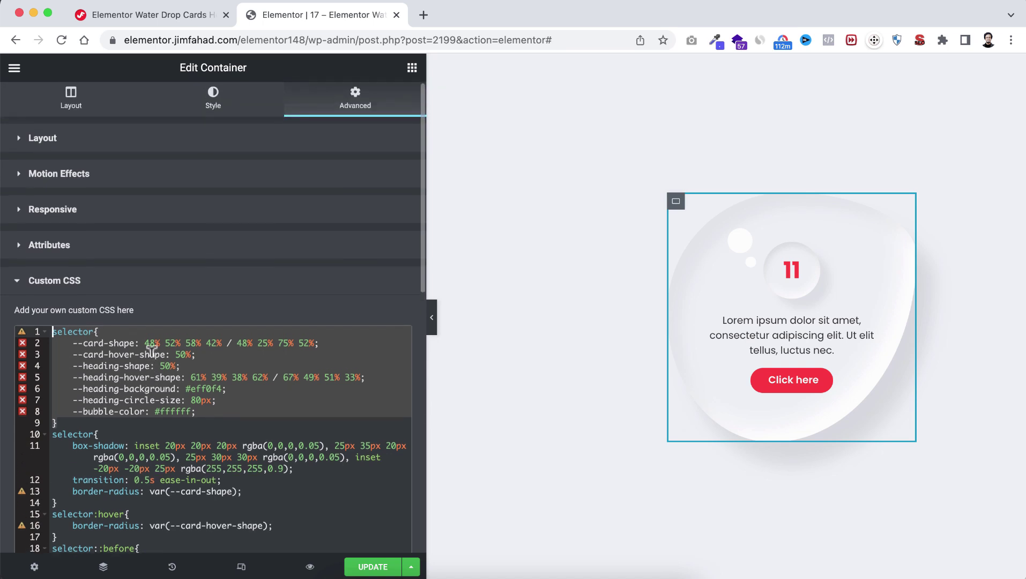
click(175, 413)
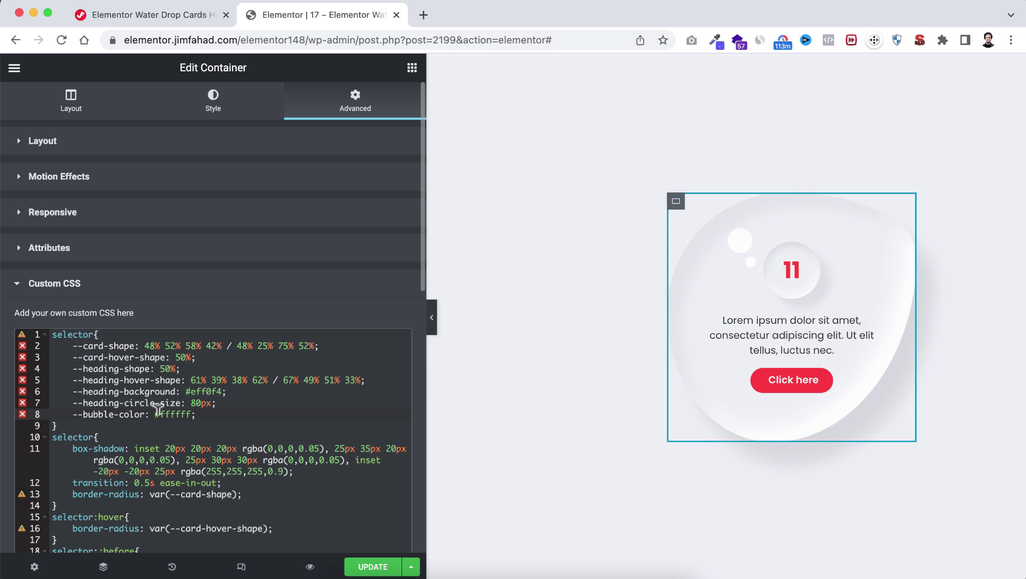
drag(155, 409, 192, 409)
text(red)
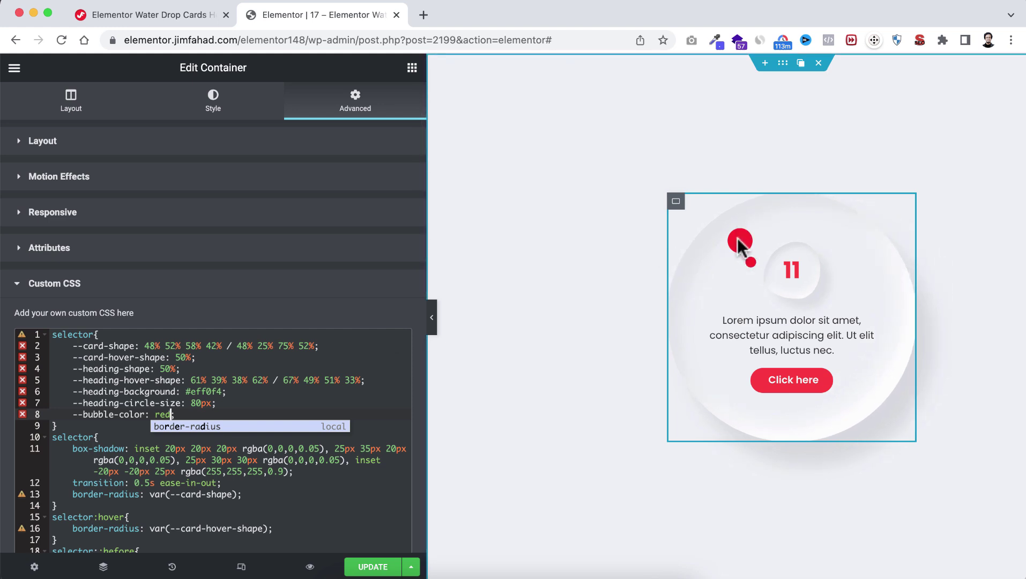
key(super+z)
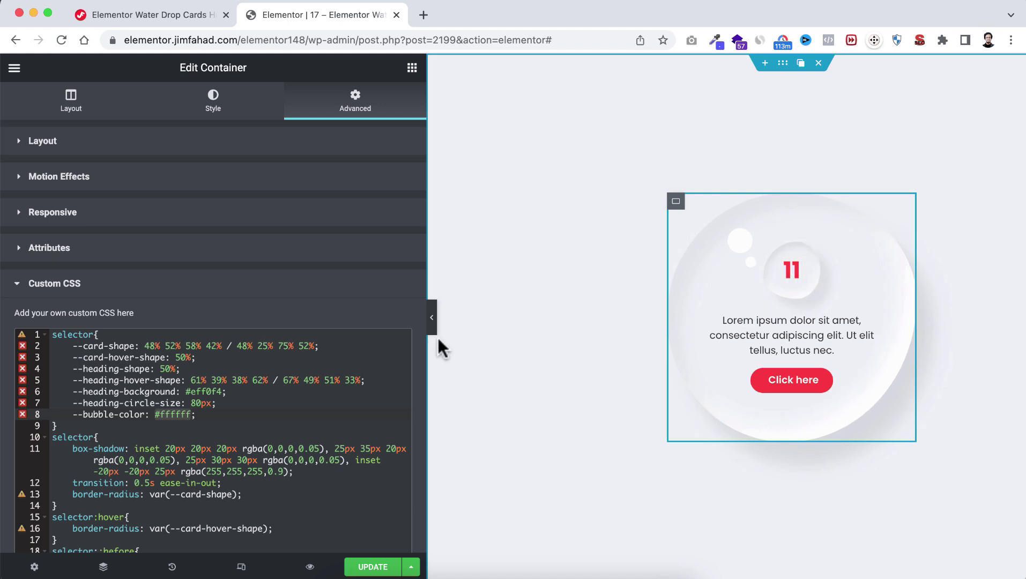
click(191, 398)
text(1)
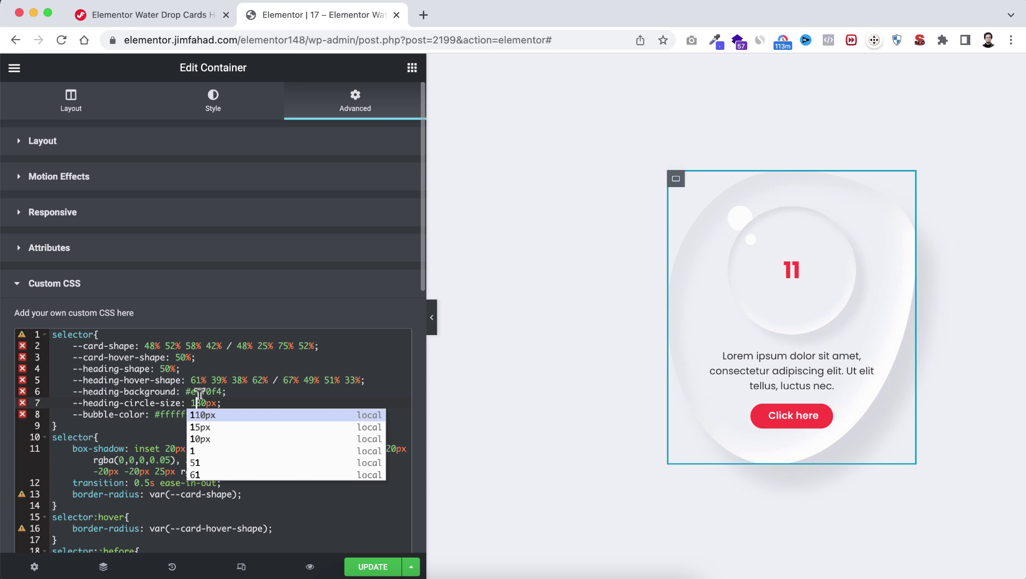
key(BackSpace)
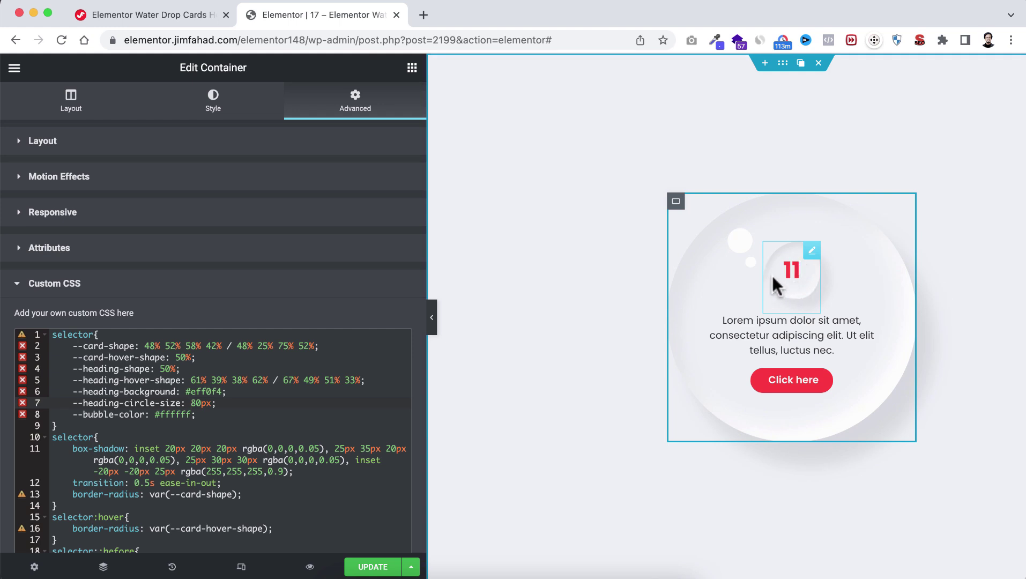
click(188, 387)
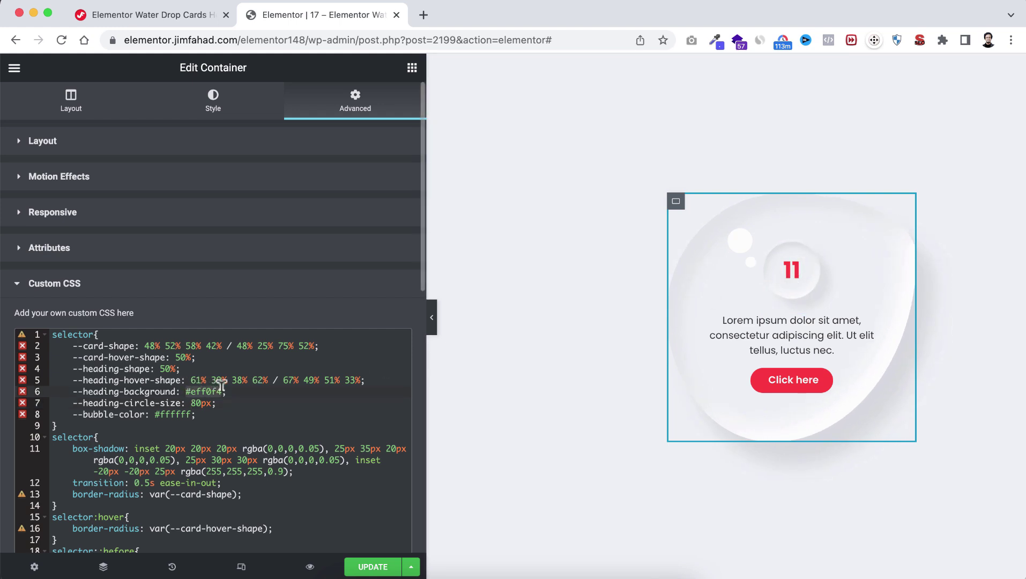
text(blue)
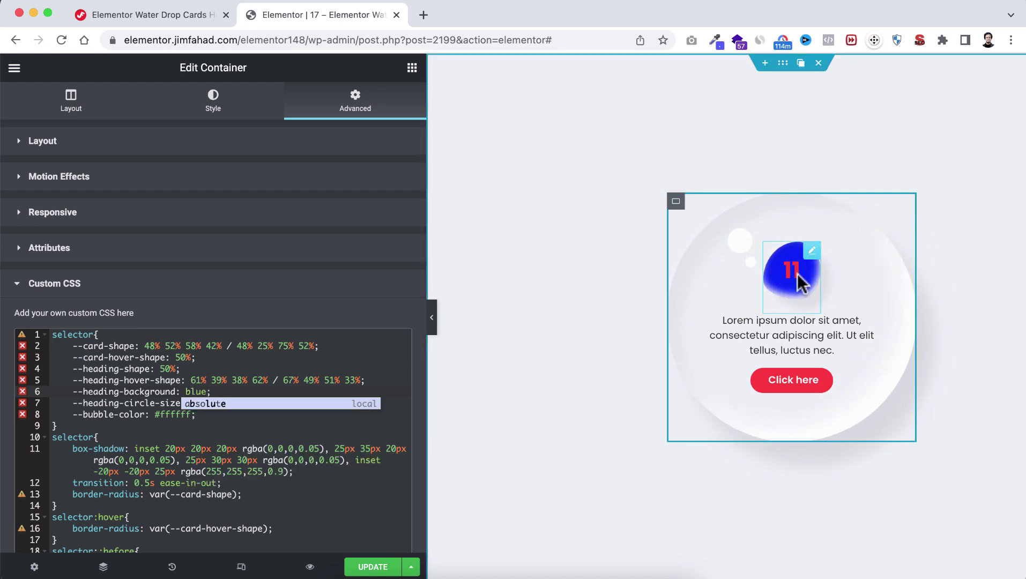
key(ctrl+z)
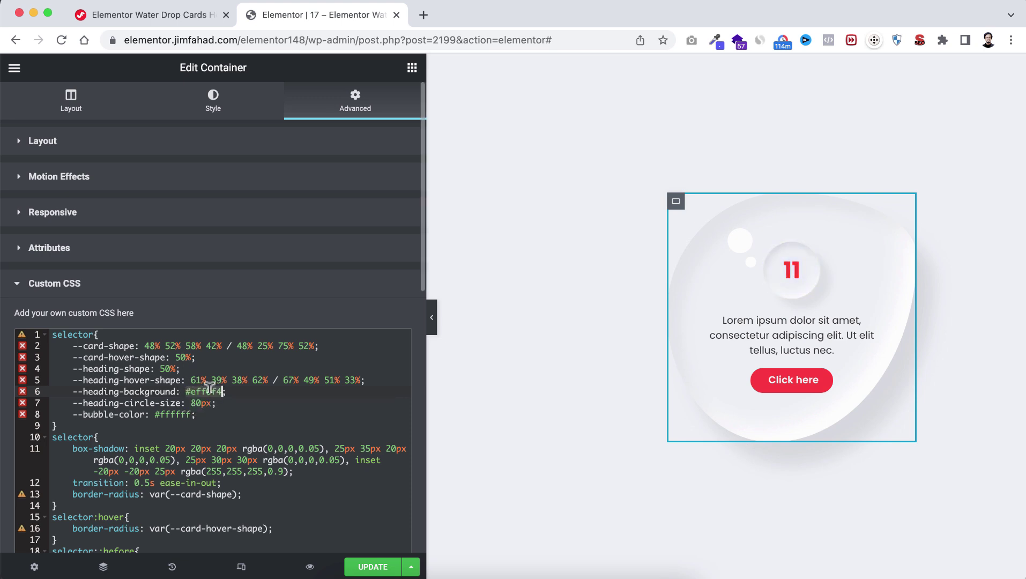
- Replace the --card-shape value on line 2 of the Custom CSS with 50%
click(242, 379)
drag(364, 379, 242, 379)
drag(154, 369, 79, 346)
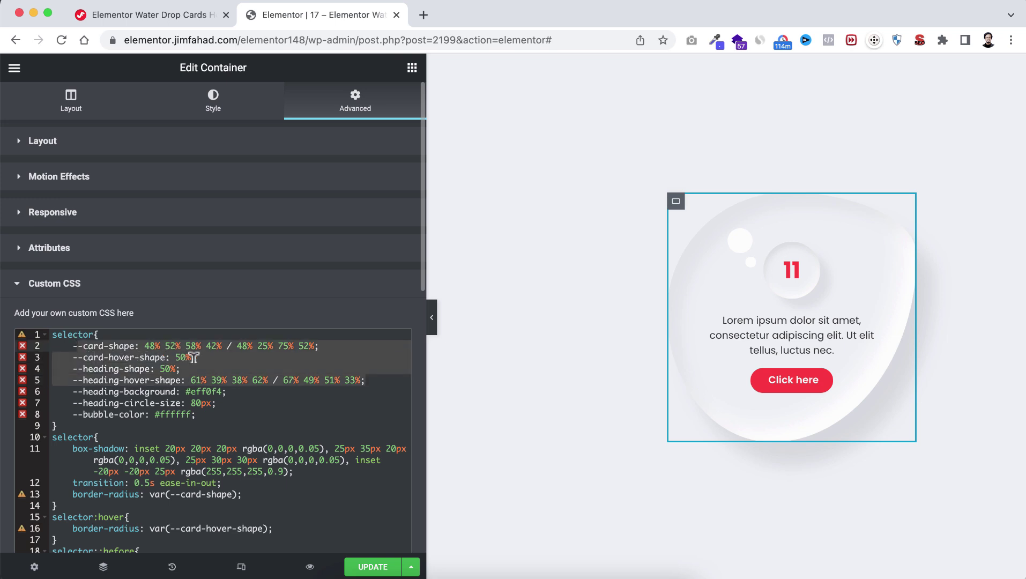
click(236, 367)
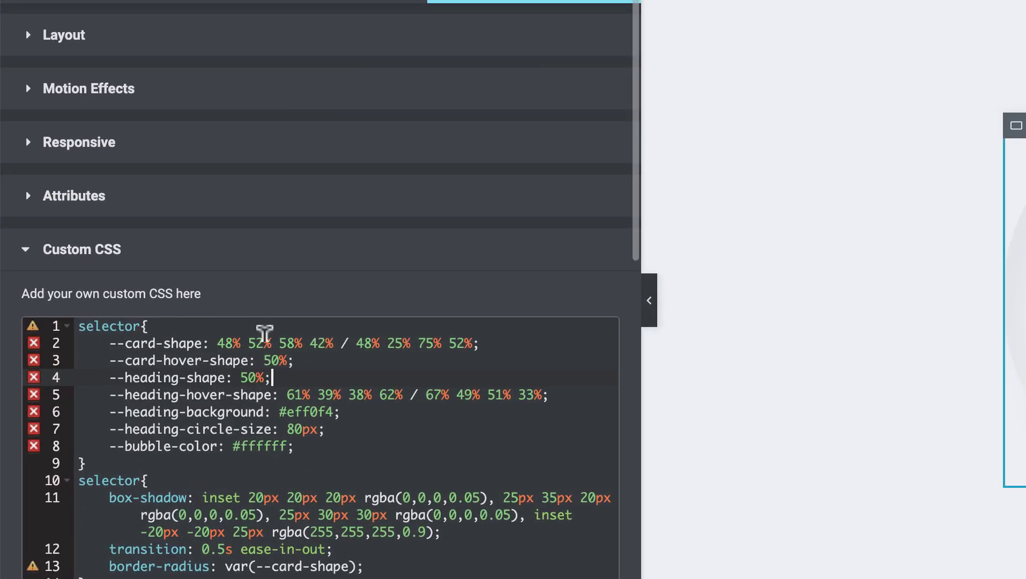
click(212, 342)
drag(214, 340, 473, 342)
key(ctrl+x)
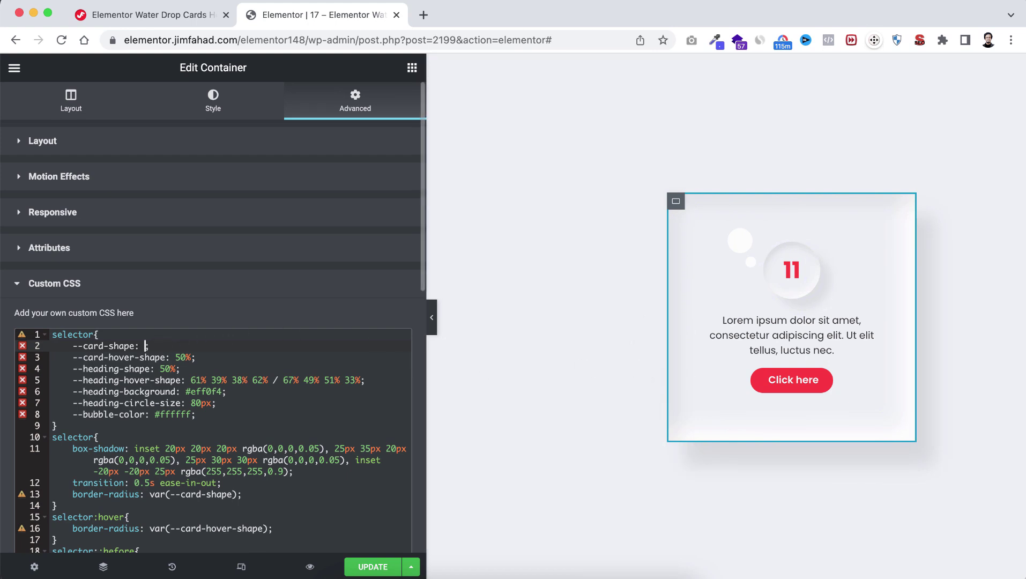
text(50%)
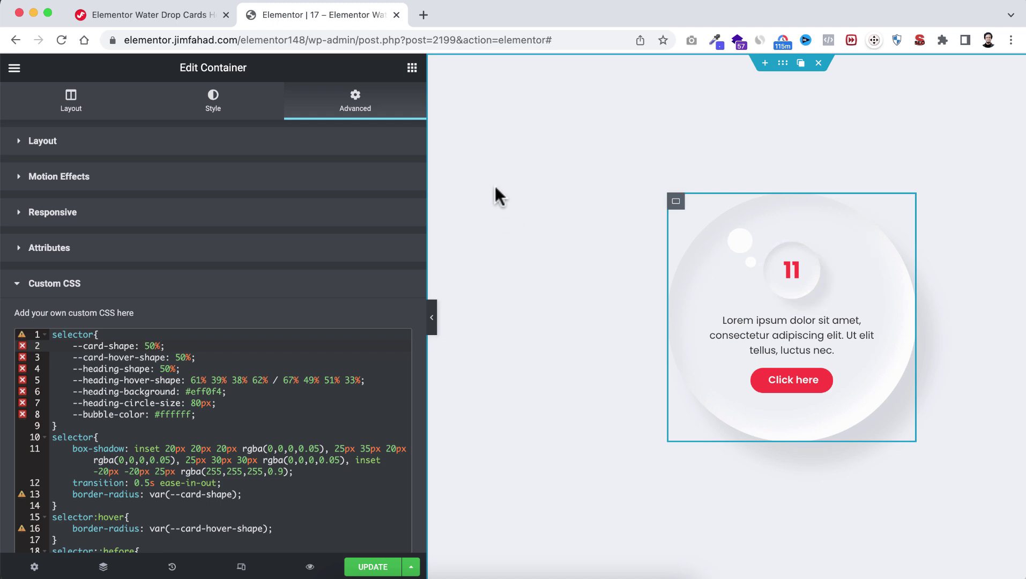
- From the tutorial page's Important Links, open the Fancy Border Generator
click(168, 16)
scroll(106, 248, up, 5)
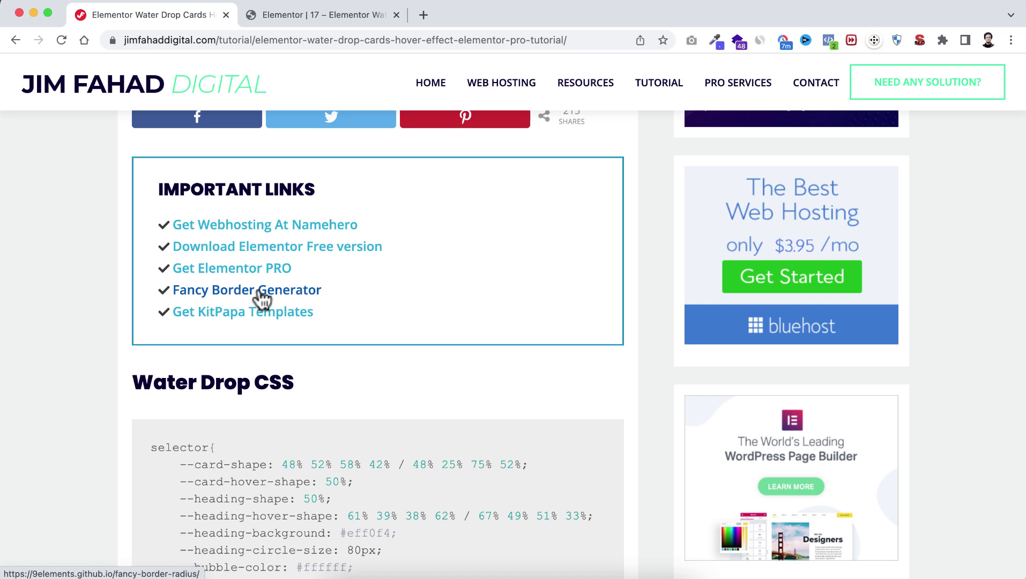
super+click(261, 292)
click(324, 15)
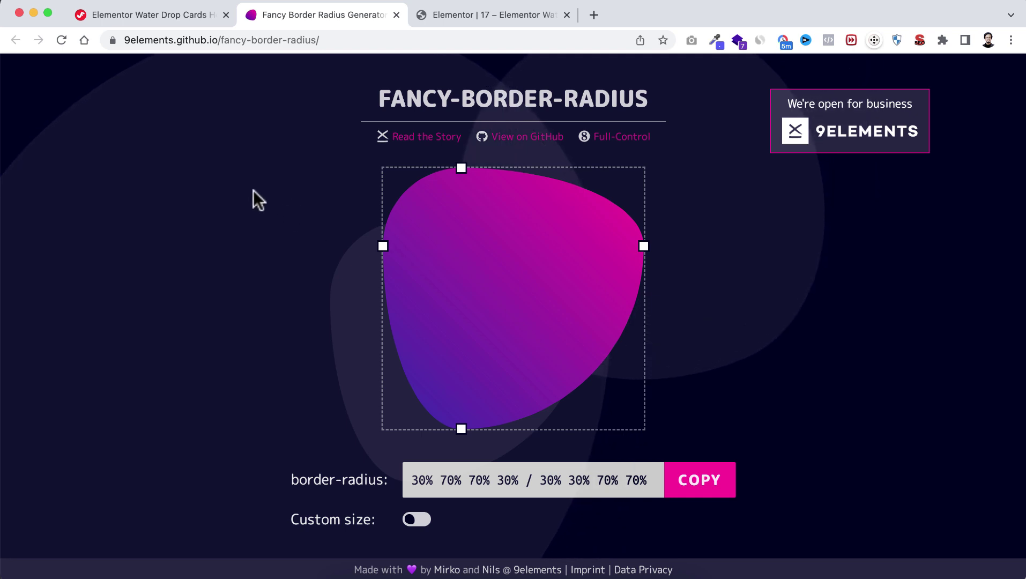
- Turn on custom size in the generator and set the shape to 350 × 350
click(466, 12)
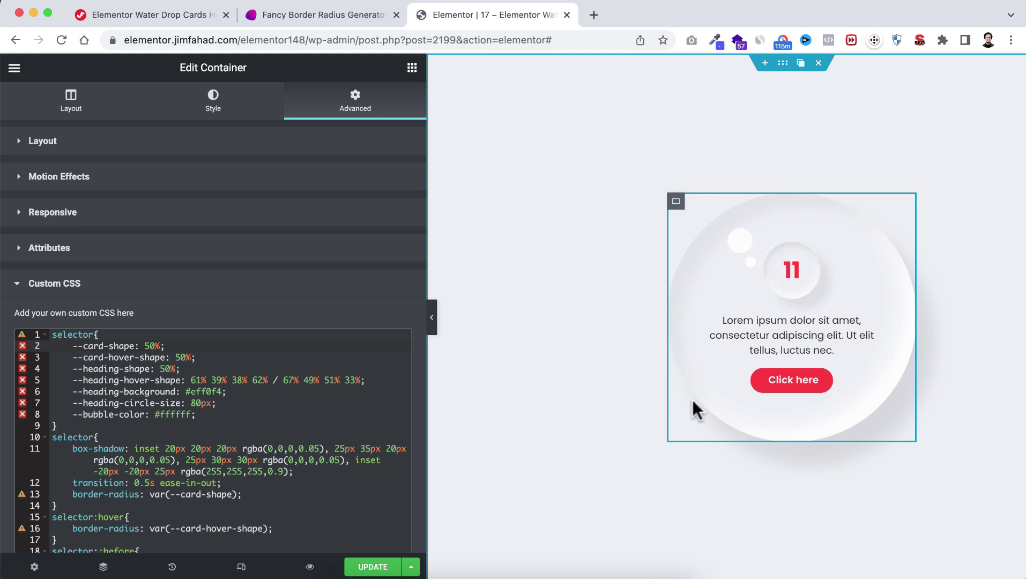
click(350, 12)
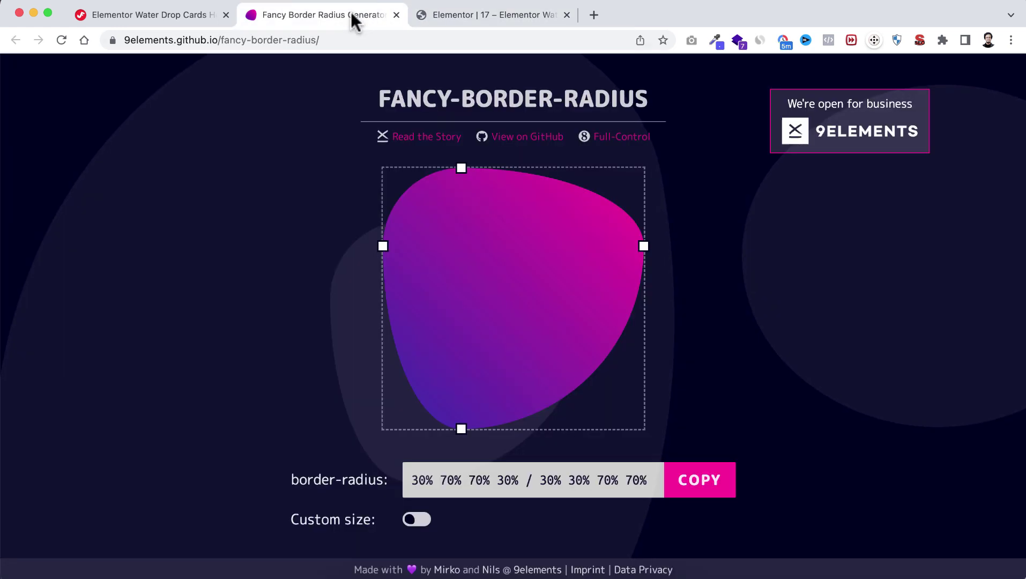
click(416, 520)
click(585, 517)
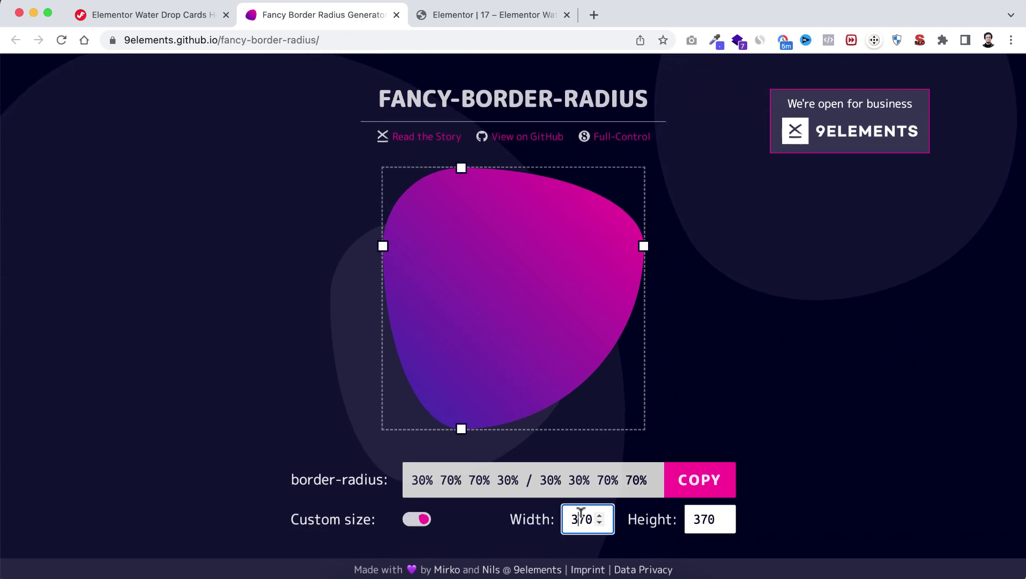
text(5)
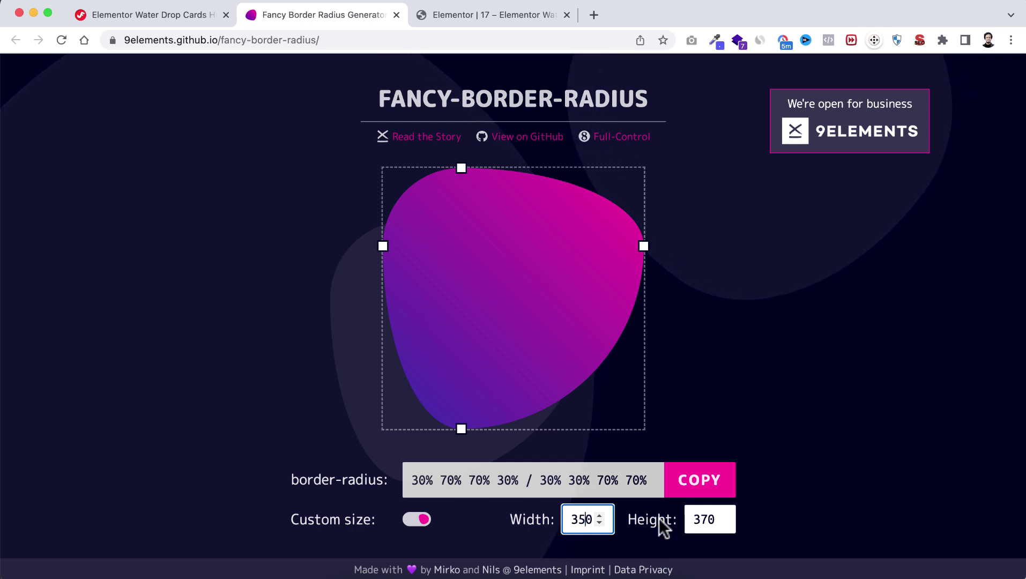
click(706, 515)
key(BackSpace)
text(5)
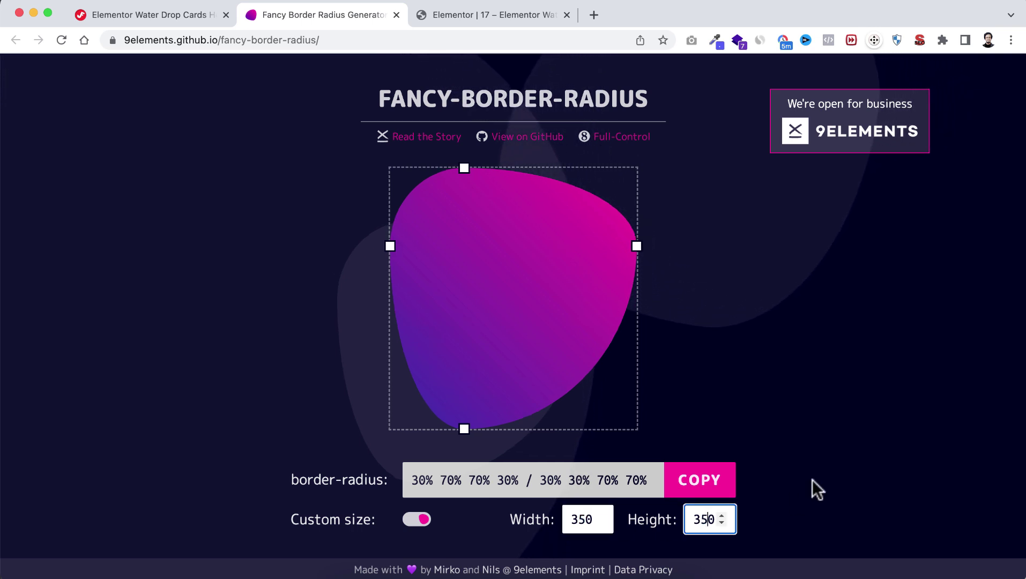
click(820, 488)
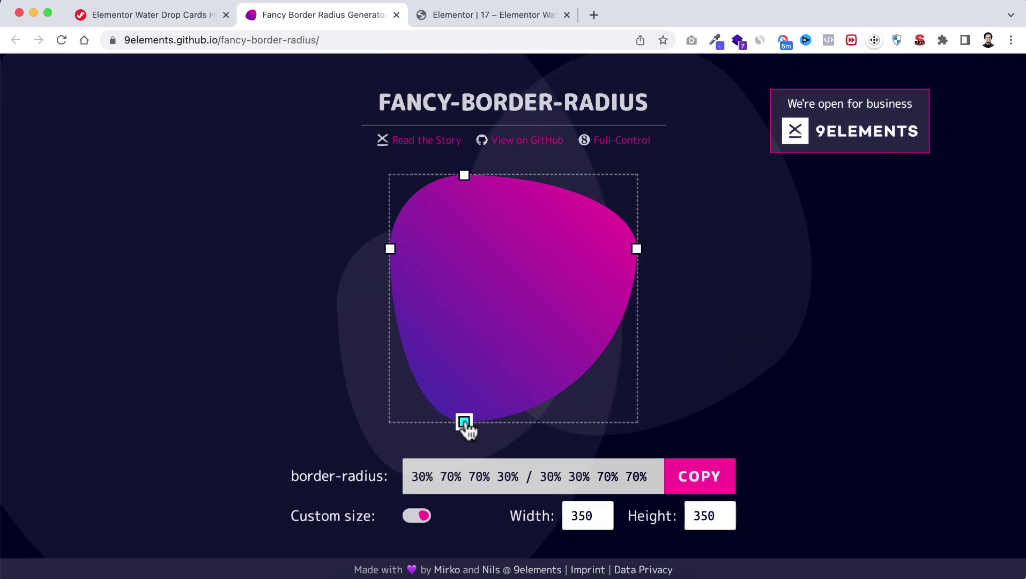
- Reshape the blob to 61% 39% 50% 50% / 38% 37% 63% 62% and copy the value
drag(464, 422, 513, 422)
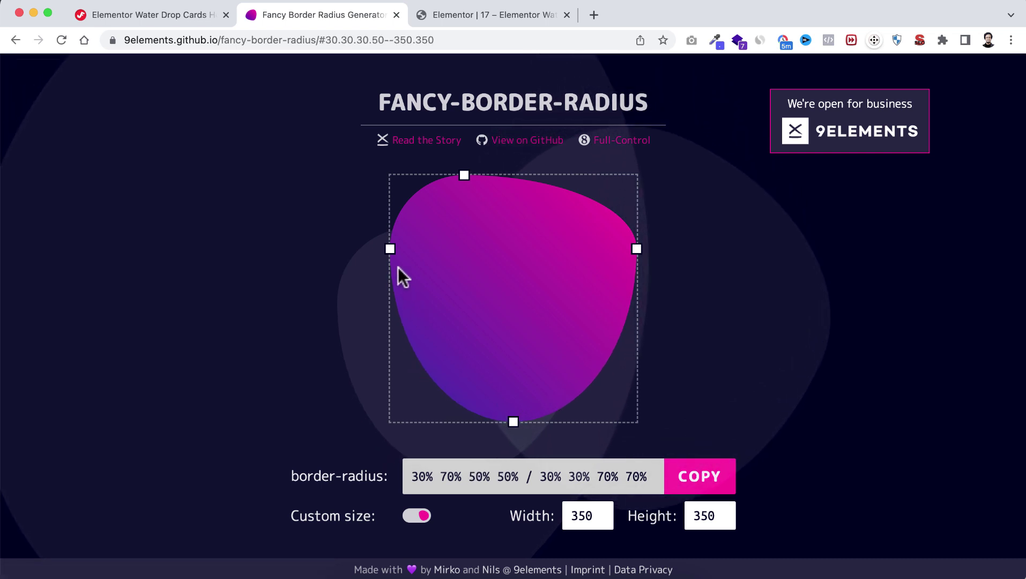
drag(391, 251, 391, 270)
drag(465, 177, 545, 180)
drag(638, 258, 639, 275)
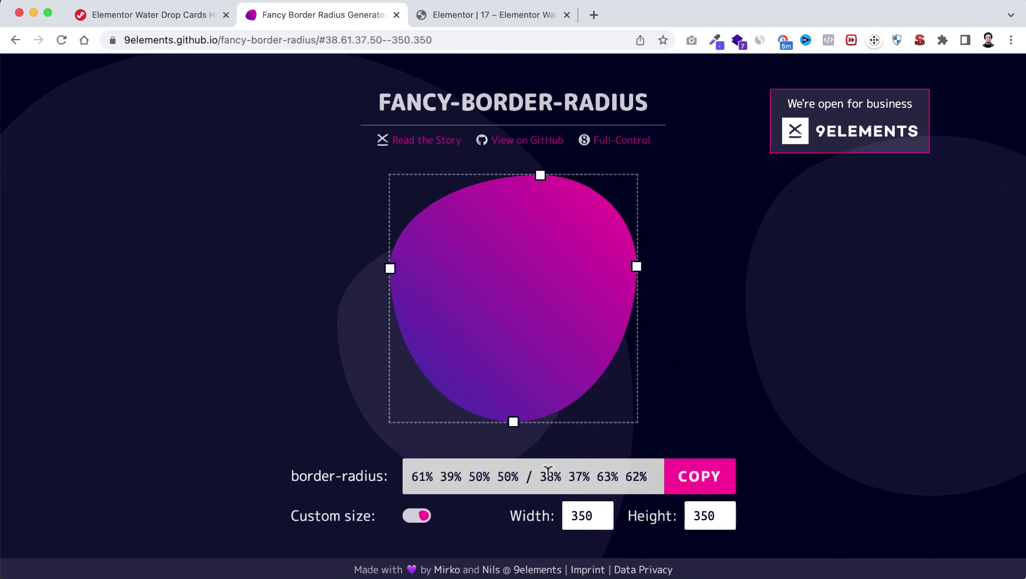
click(699, 483)
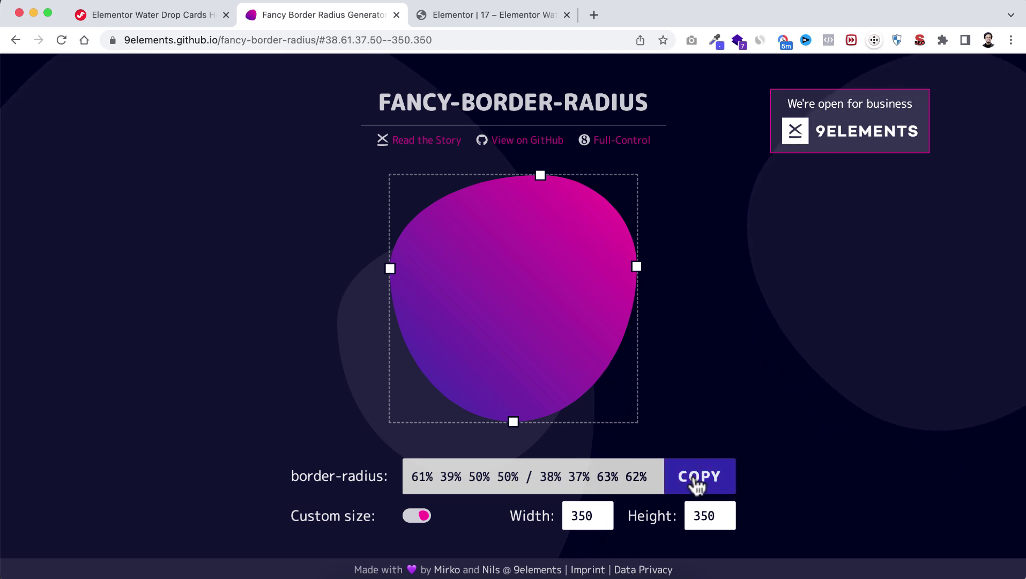
click(699, 482)
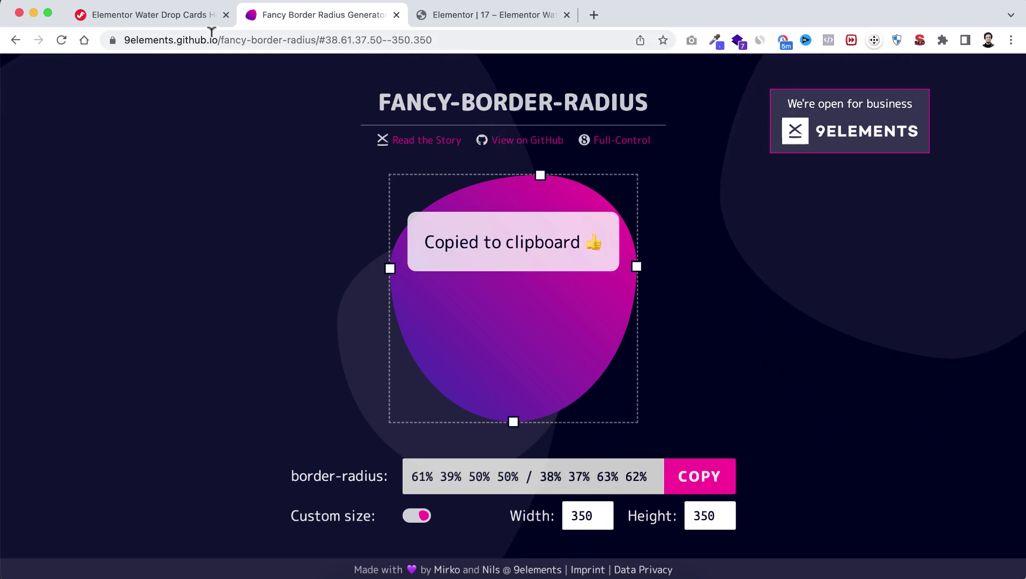
- Paste the new blob radius into --card-shape in the card's Custom CSS
click(452, 19)
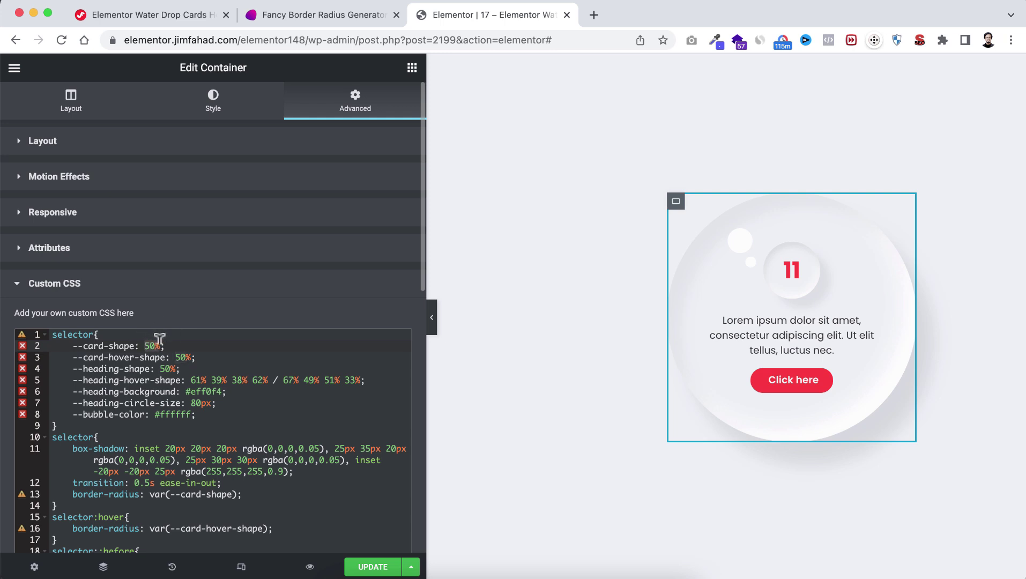
key(BackSpace)
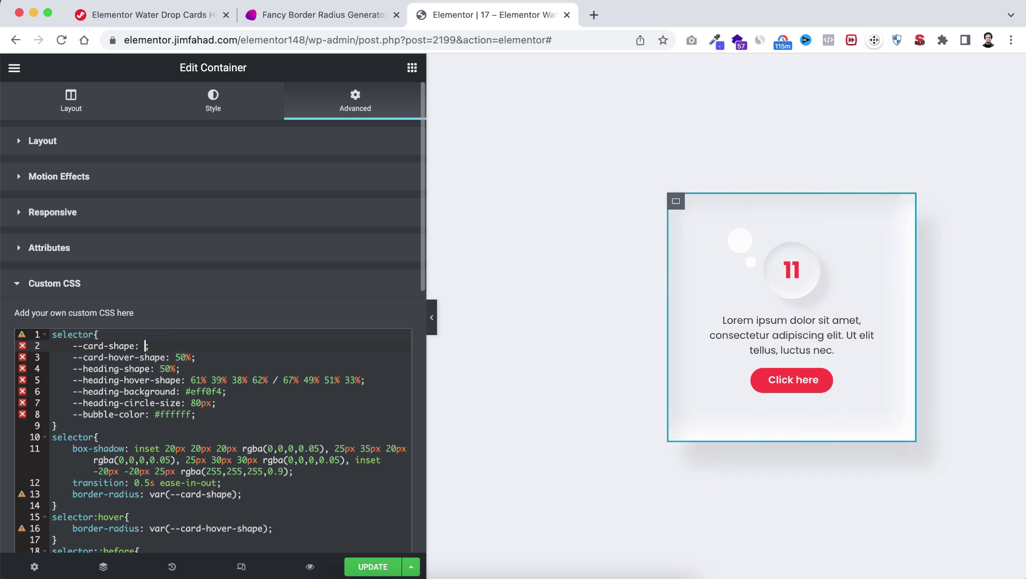
key(cmd+v)
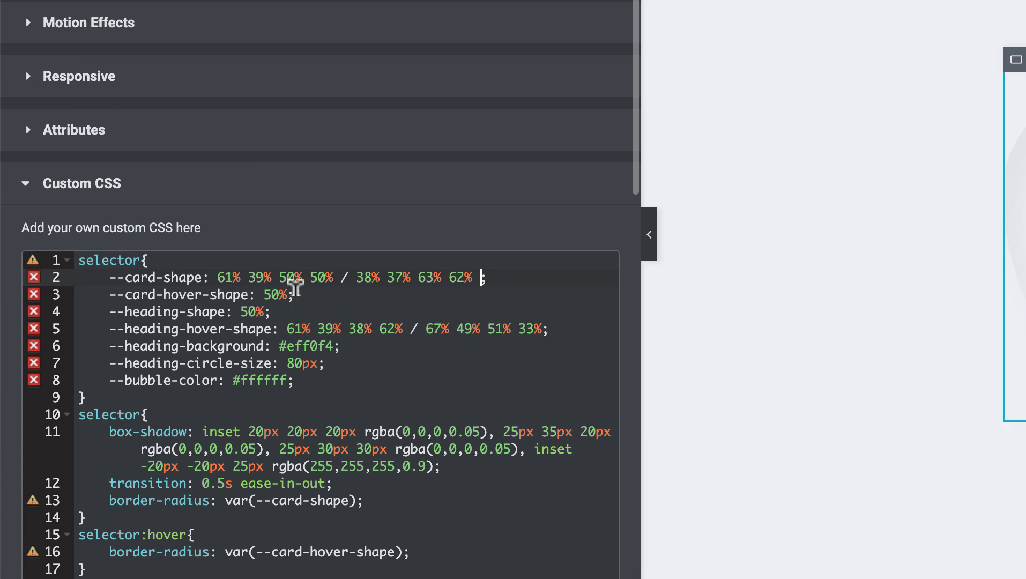
- Delete the old --heading-hover-shape value on line 5
drag(179, 309, 349, 324)
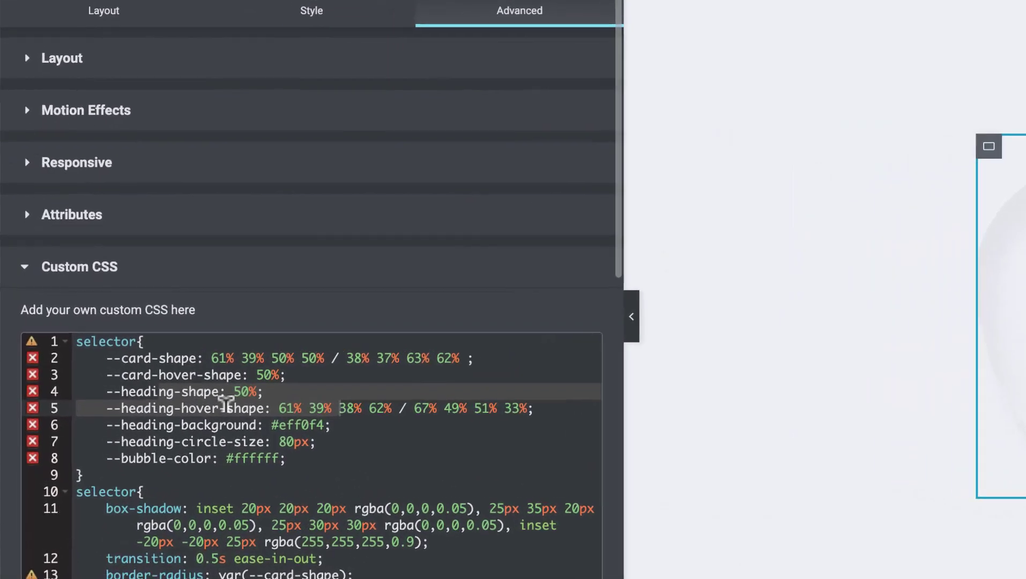
click(138, 378)
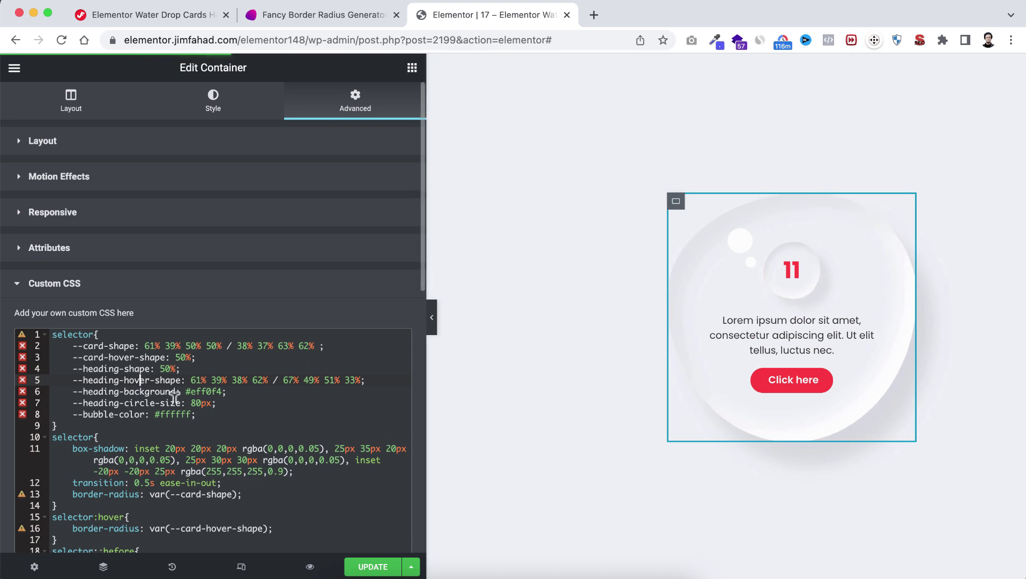
drag(192, 371, 353, 376)
key(BackSpace)
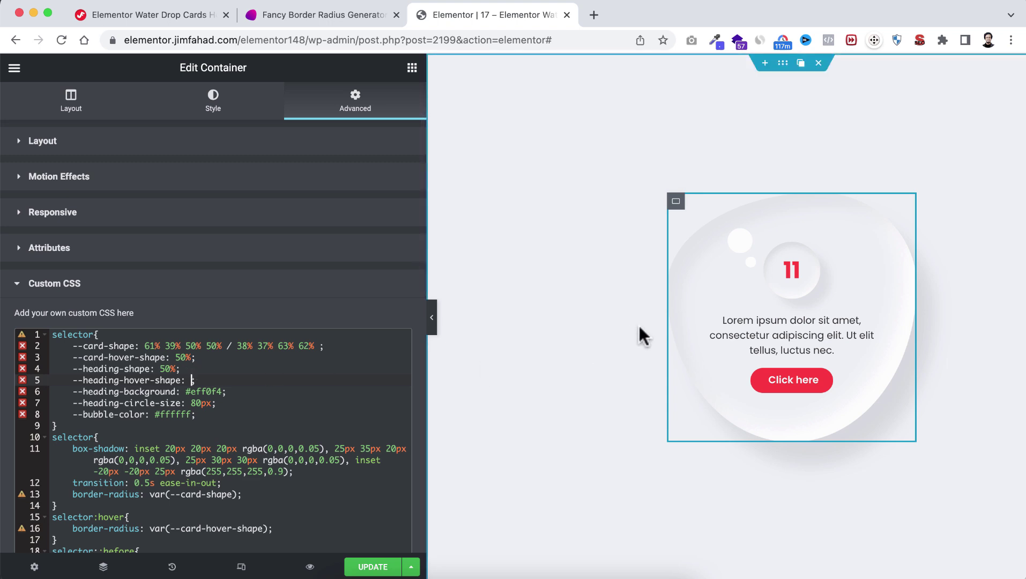
- Reshape the blob by moving its bottom, right and top curve points
click(349, 14)
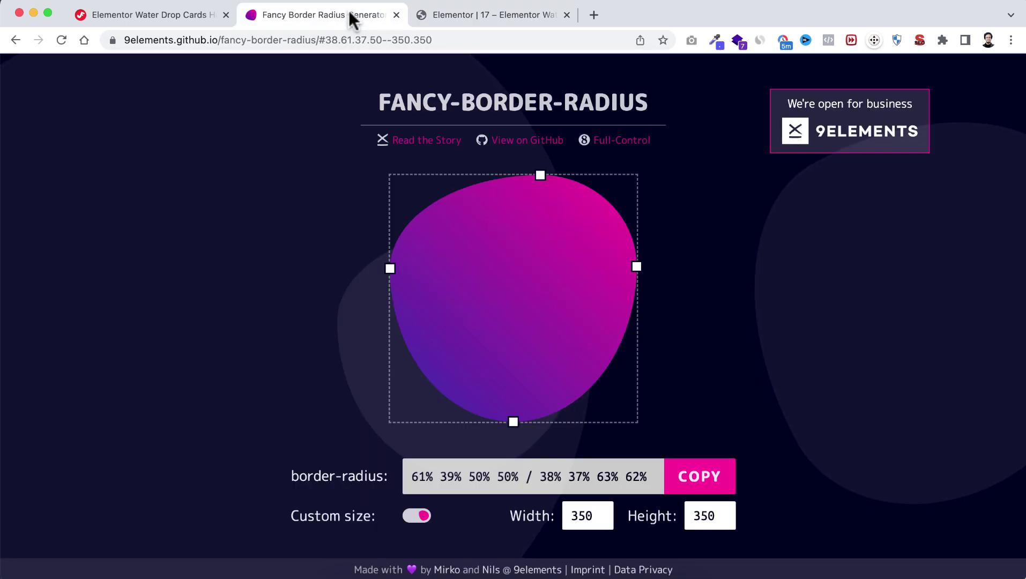
drag(515, 423, 576, 420)
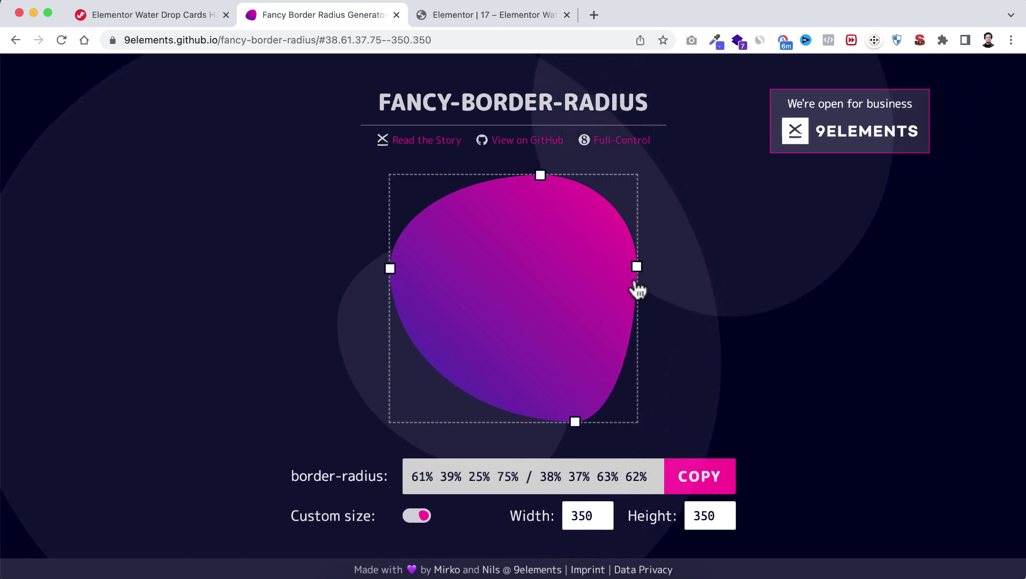
drag(639, 270, 641, 315)
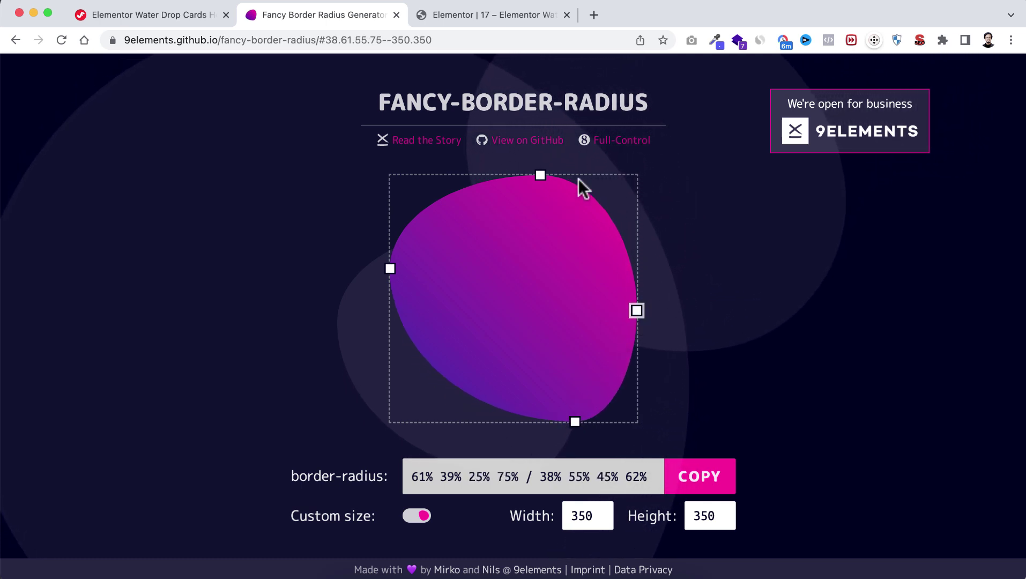
drag(545, 180, 516, 188)
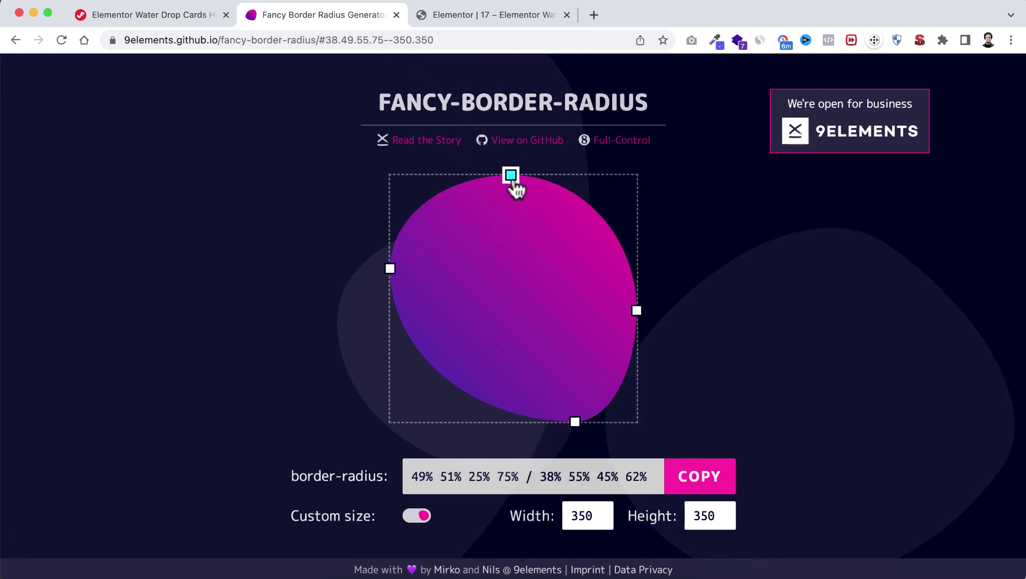
click(482, 11)
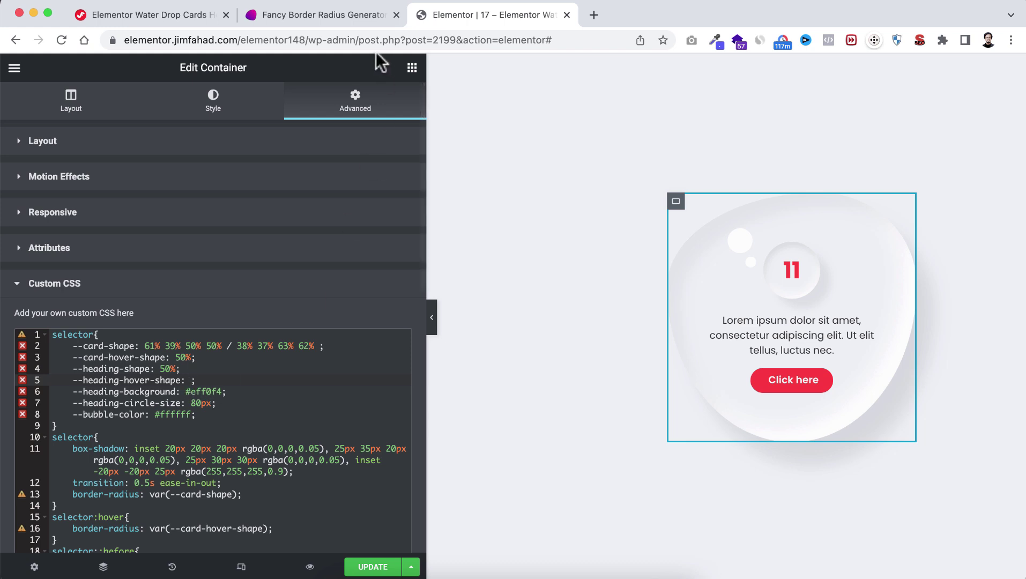
click(336, 12)
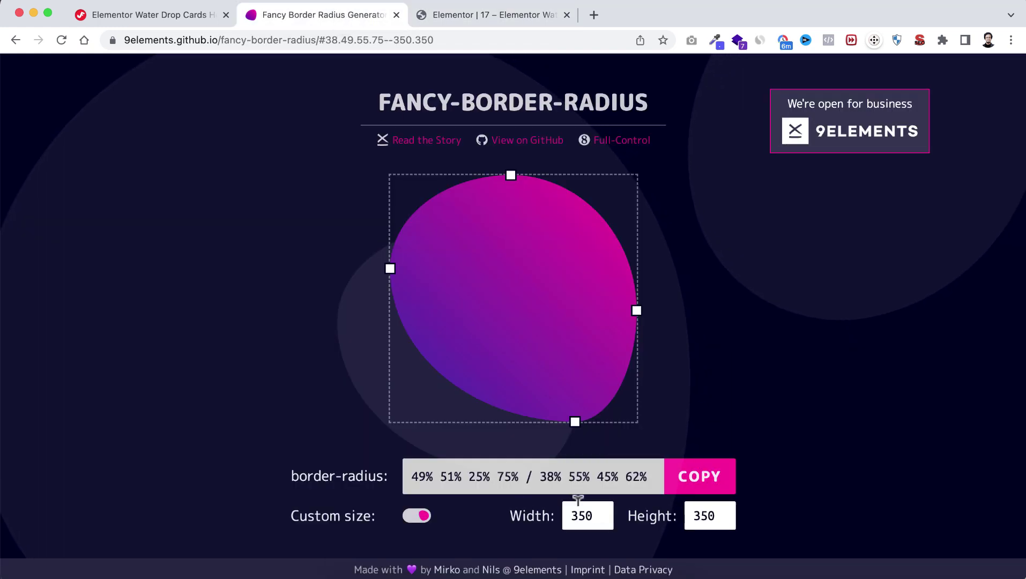
- Set the shape's width and height to 80 and copy the border-radius value
double_click(608, 507)
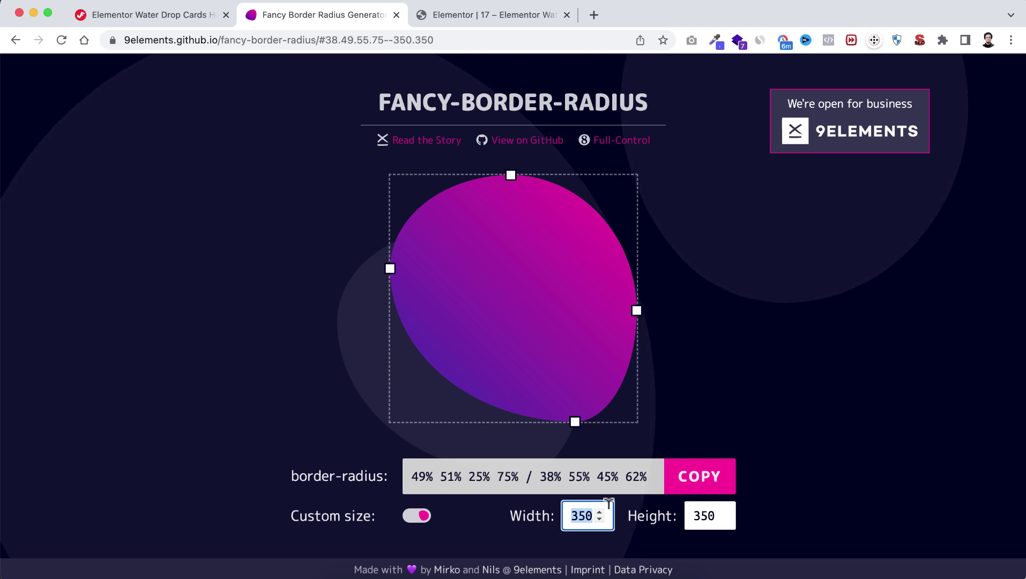
text(80)
double_click(717, 513)
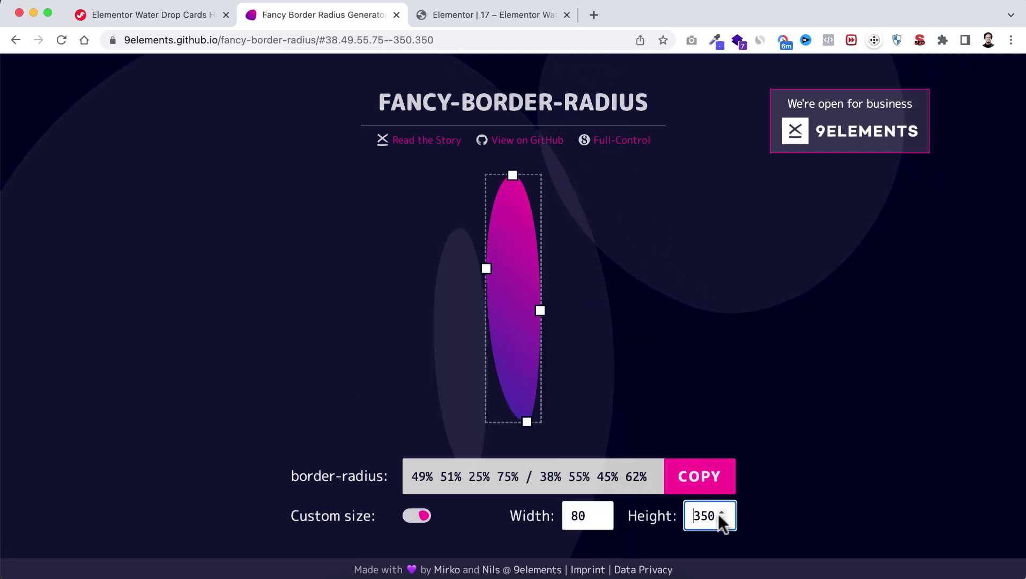
text(80)
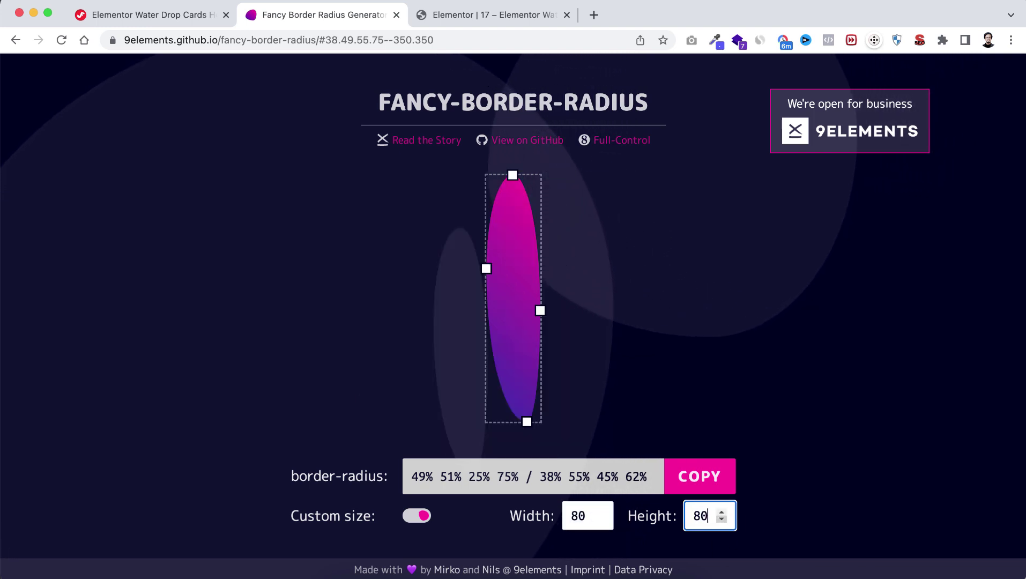
click(857, 483)
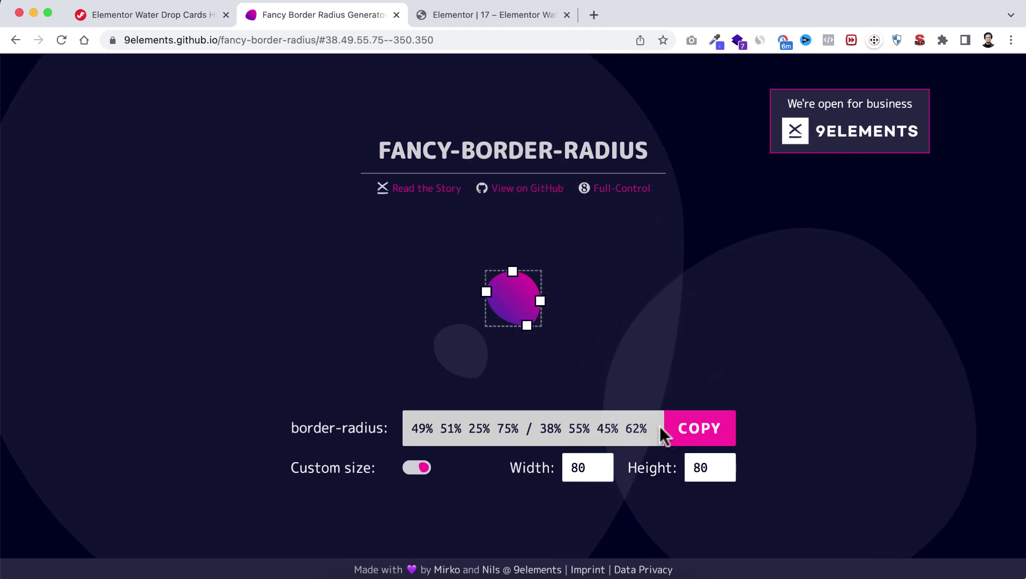
click(690, 445)
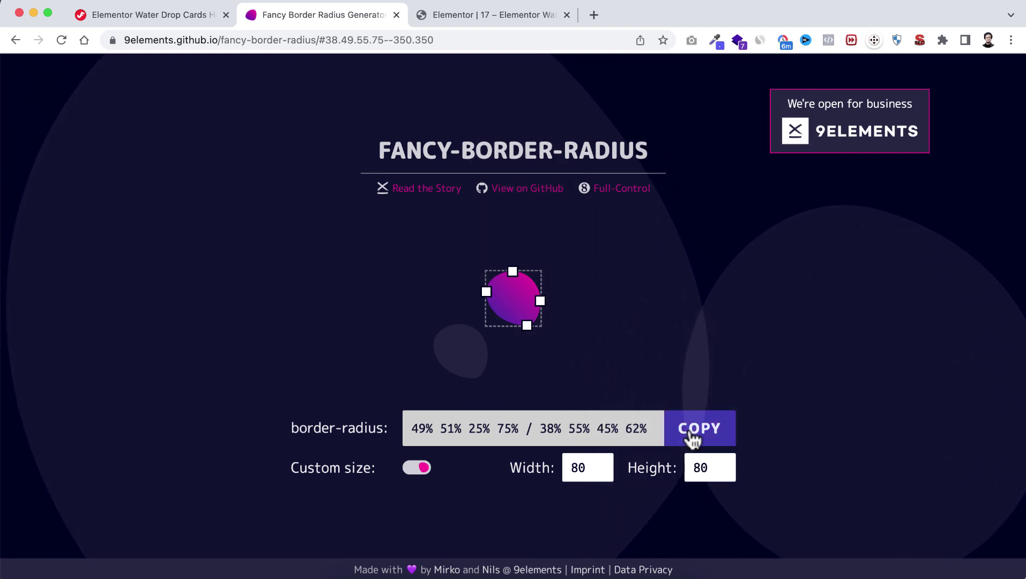
click(690, 445)
- Paste 49% 51% 25% 75% / 38% 55% 45% 62% into --heading-hover-shape and narrow the panel
click(471, 13)
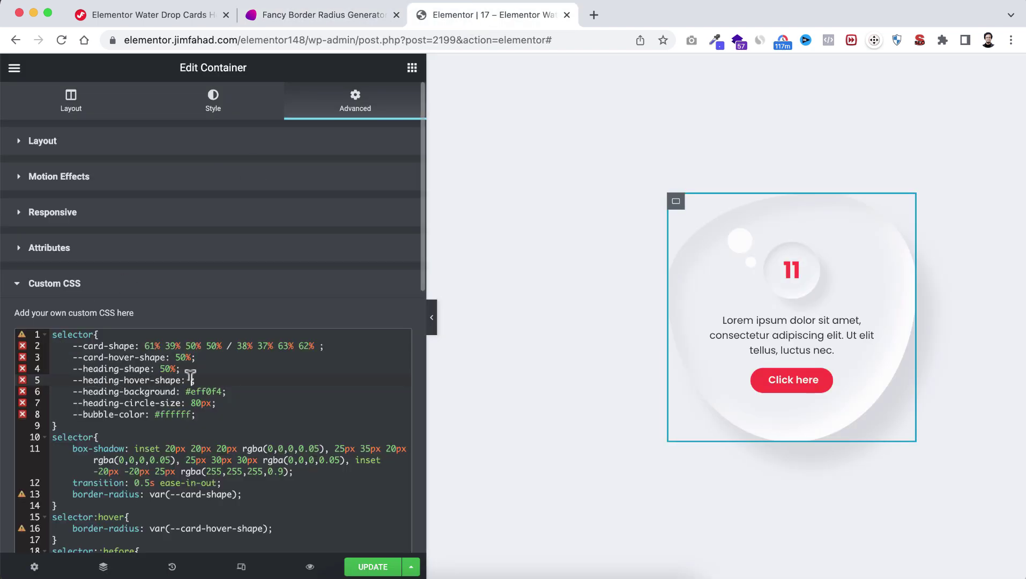
key(super+v)
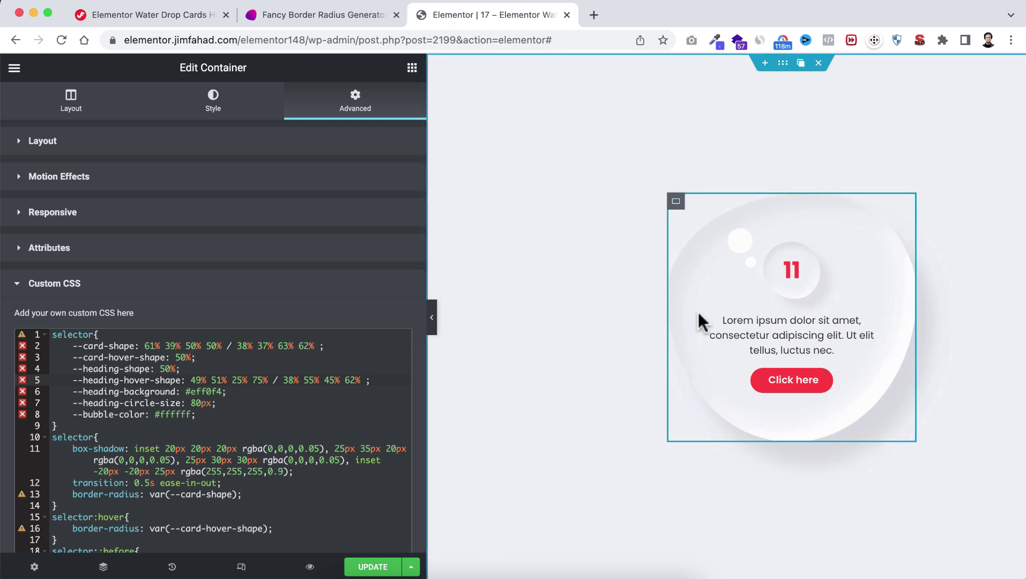
drag(427, 258, 227, 275)
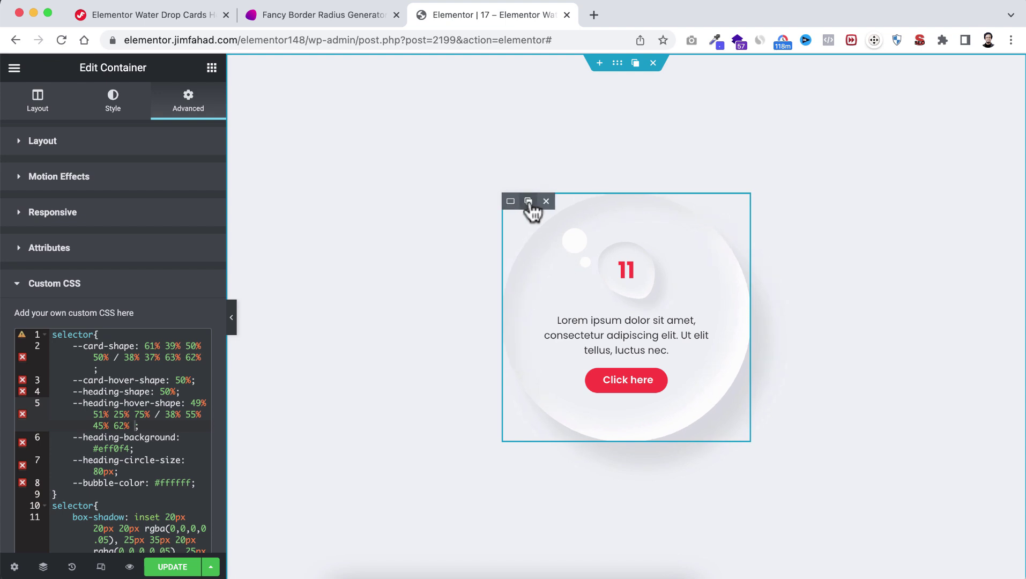
- Duplicate the water-drop card twice, then select the middle card's 11 heading via the Navigator
click(528, 202)
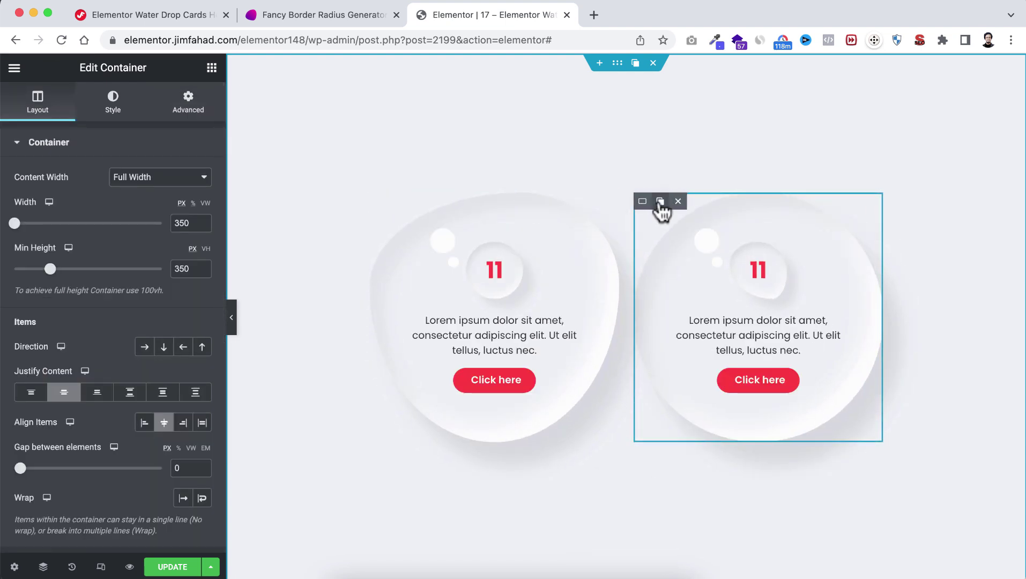
click(660, 201)
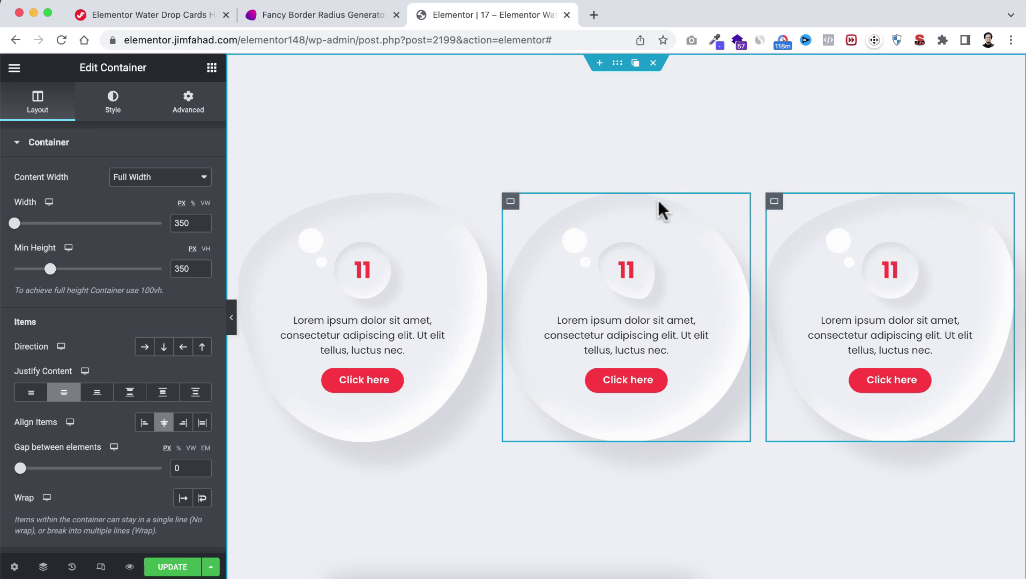
right_click(733, 140)
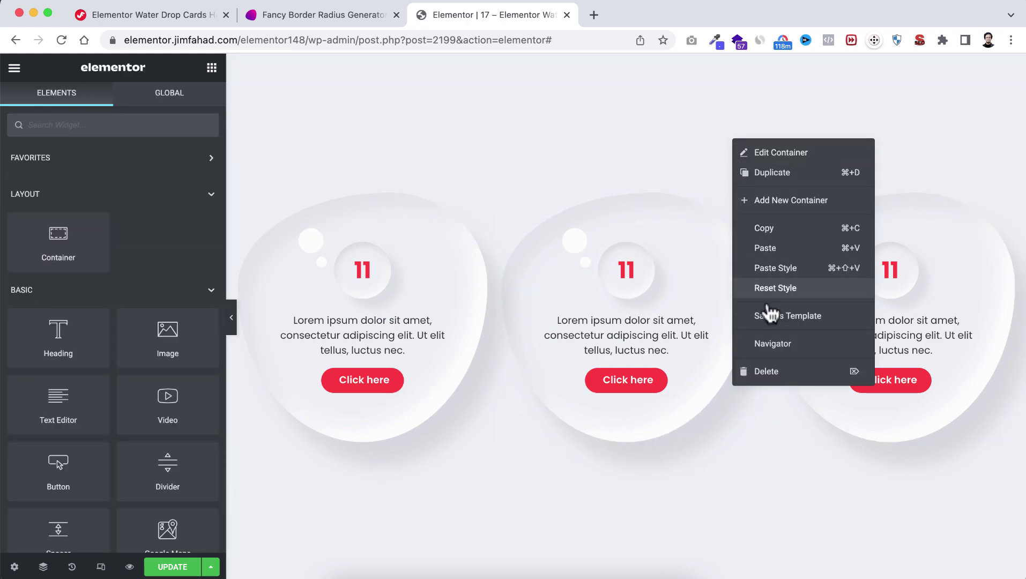
click(772, 343)
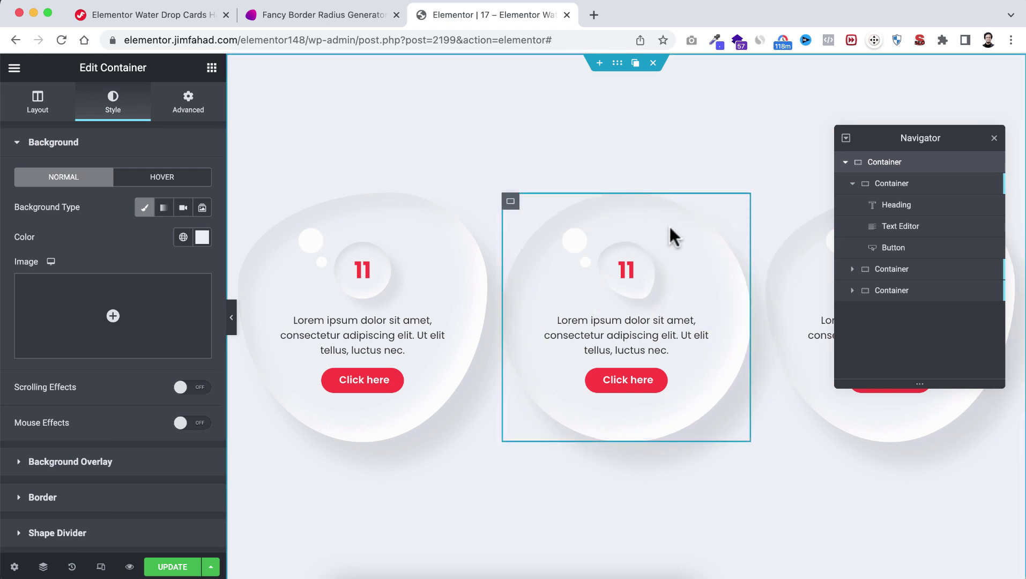
click(893, 271)
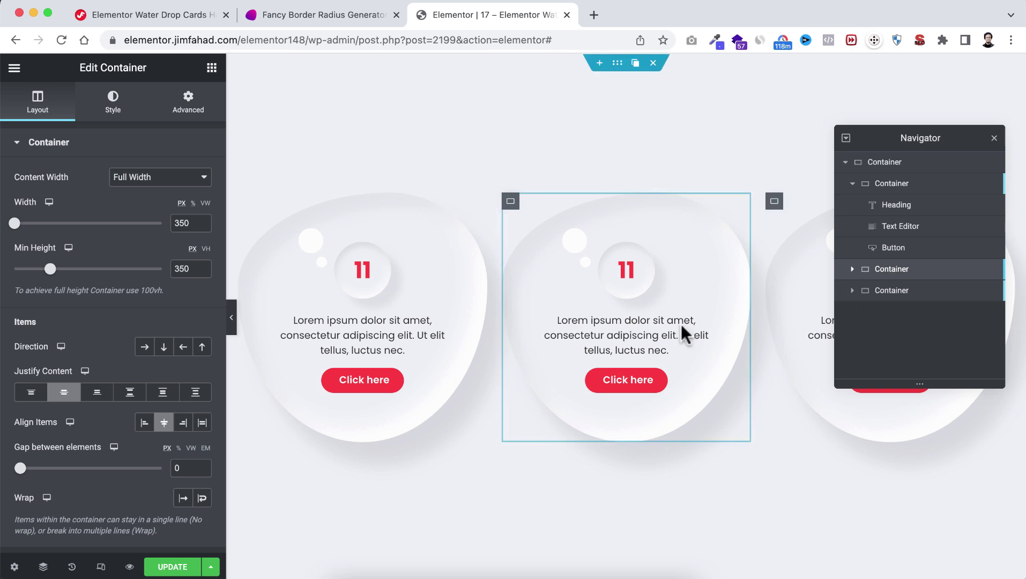
click(625, 269)
- Set the middle card's 11 heading text colour to #bb3fff
click(113, 102)
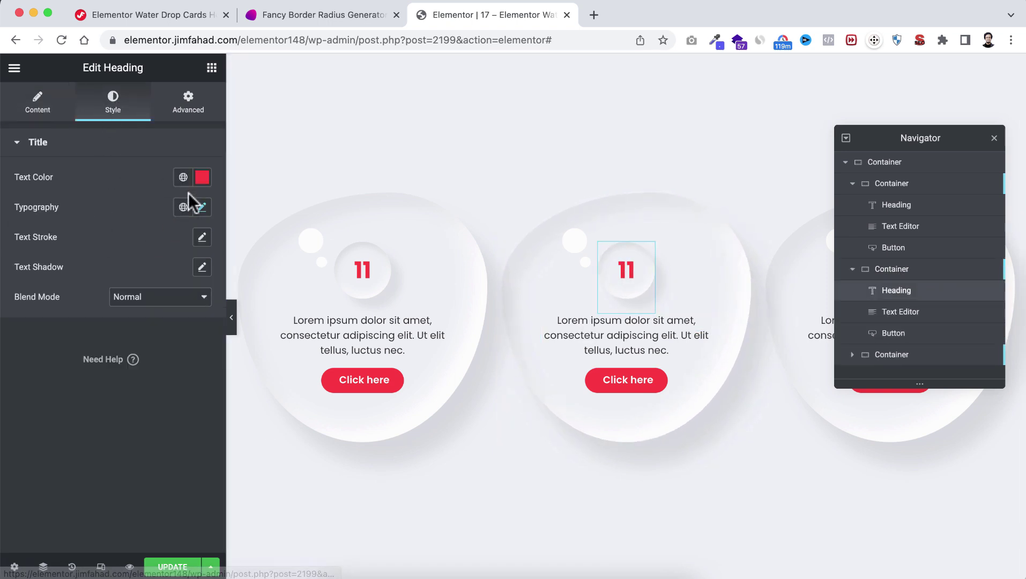
click(202, 178)
text(#b)
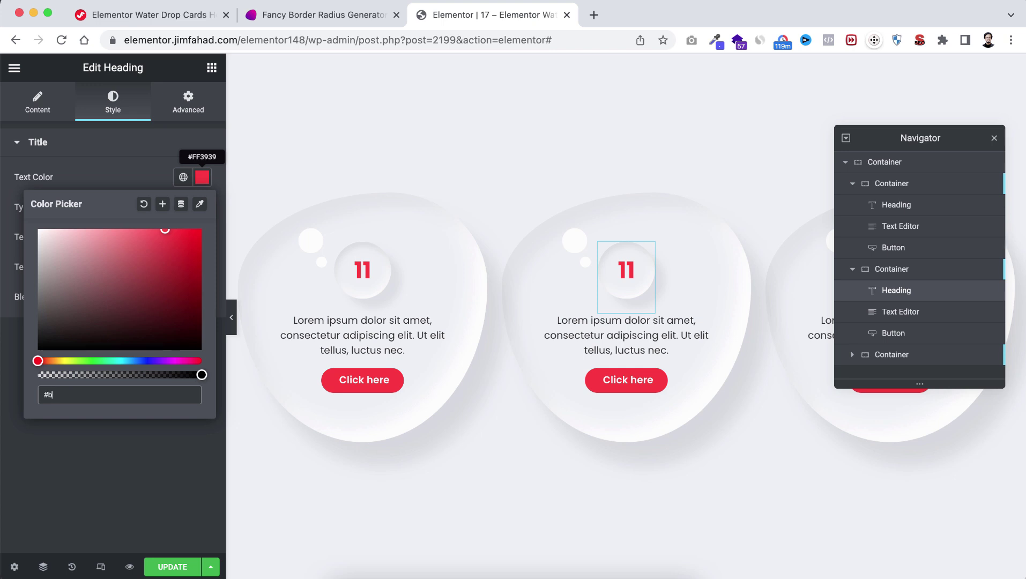
text(b3fff)
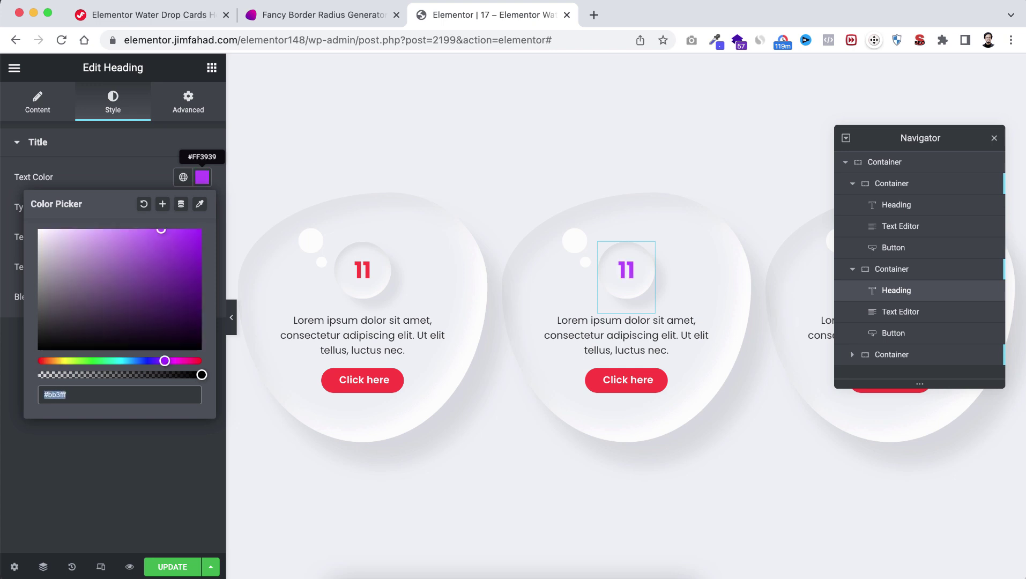
- Make the middle card's Click here button purple #bb3fff
click(603, 377)
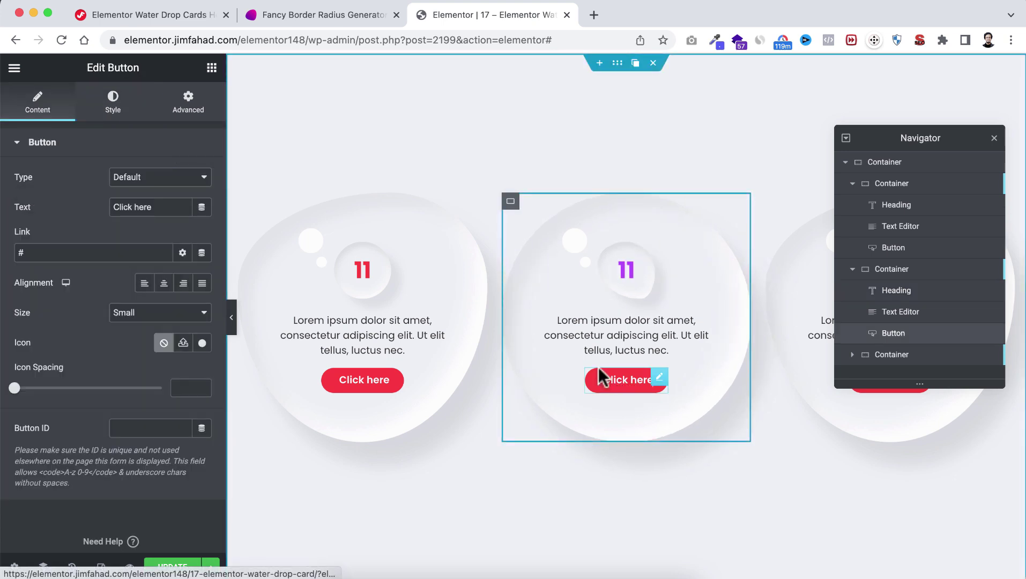
click(112, 102)
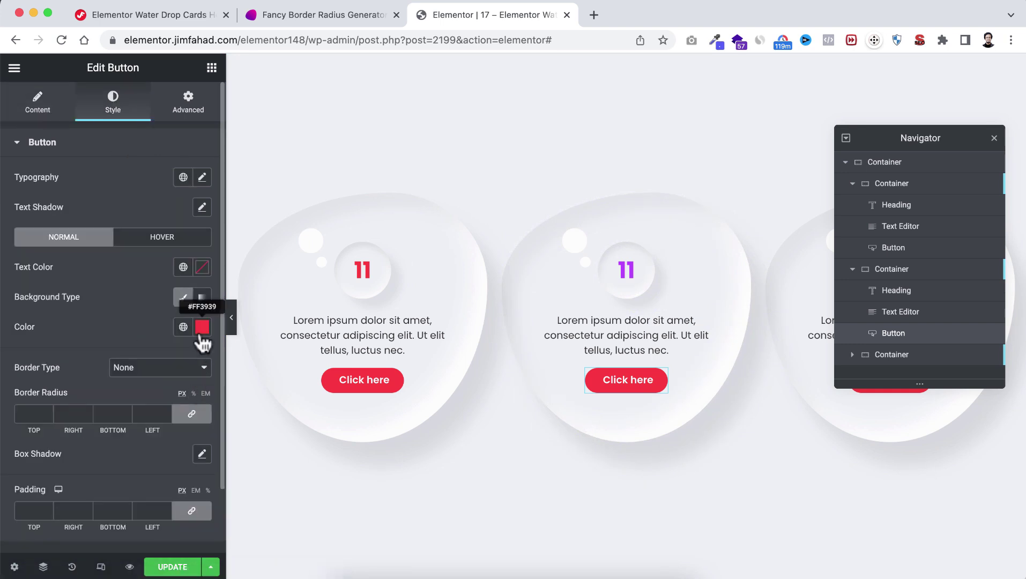
click(203, 327)
key(ctrl+v)
click(82, 326)
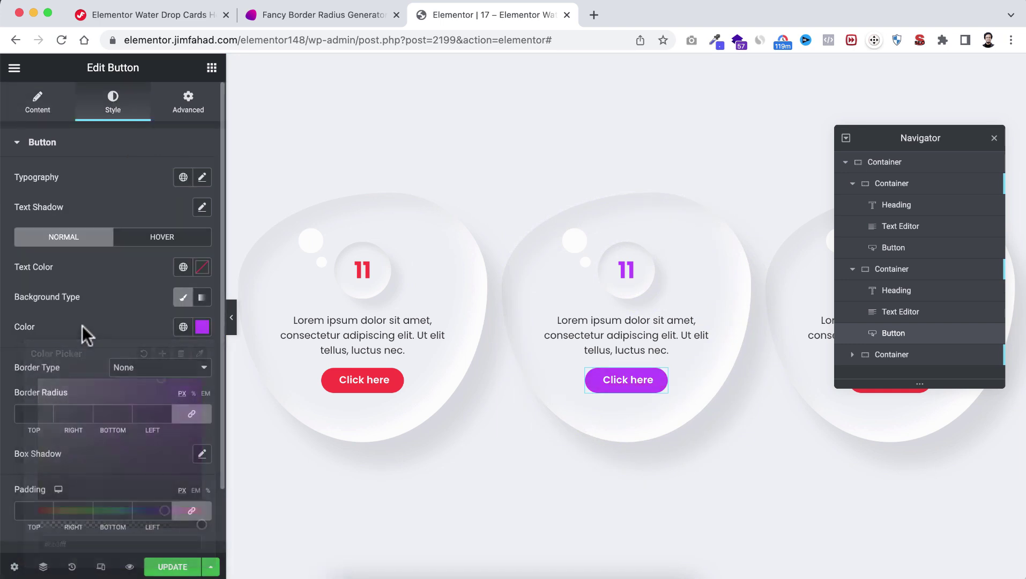
drag(868, 142, 872, 449)
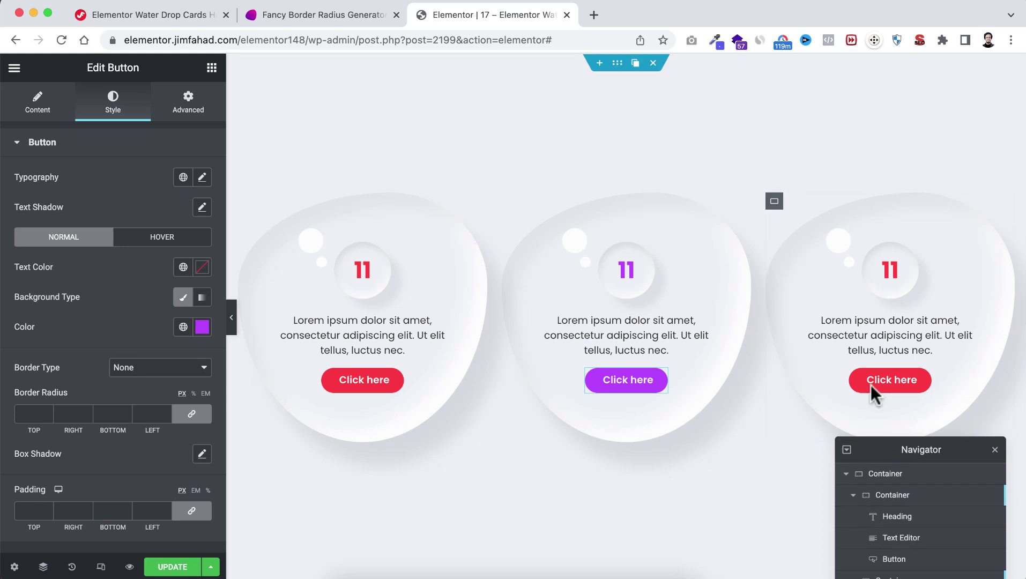
scroll(869, 364, down, 1)
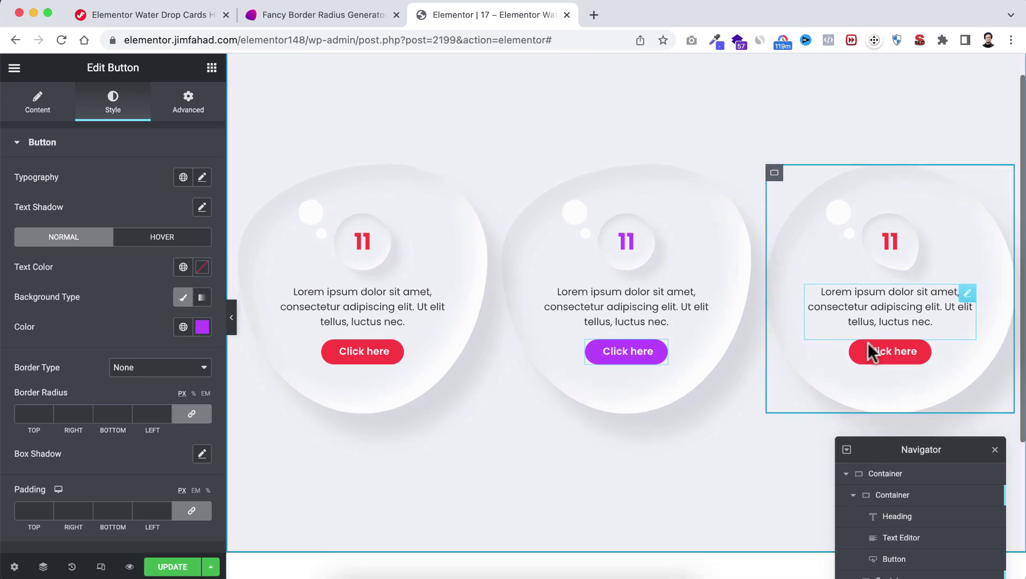
- Set the third card's heading text colour to blue #49a6f0
click(891, 241)
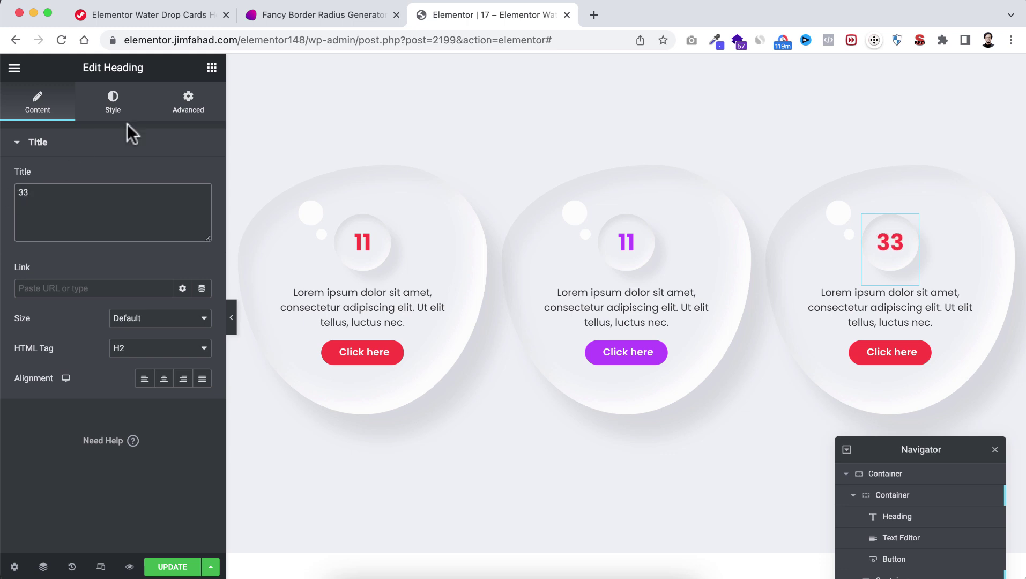
click(114, 105)
click(202, 178)
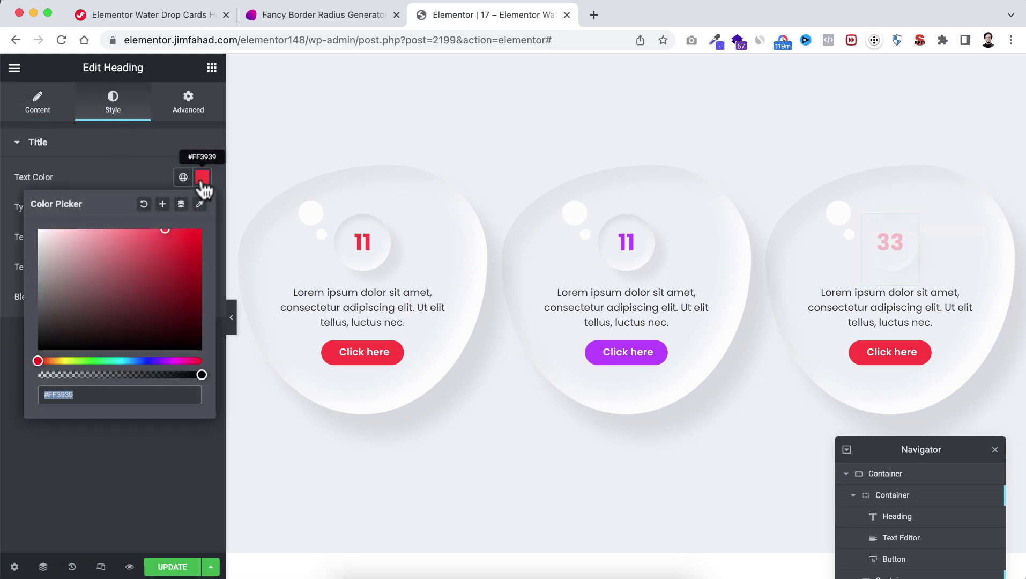
text(#49a6f0)
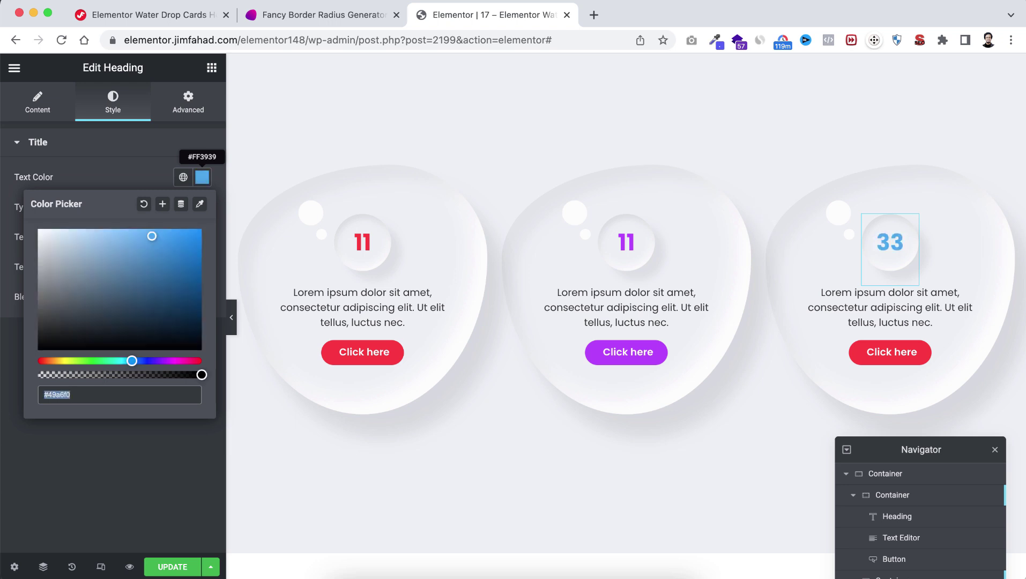
- Give the third card's button a #49a6f0 blue background
click(869, 356)
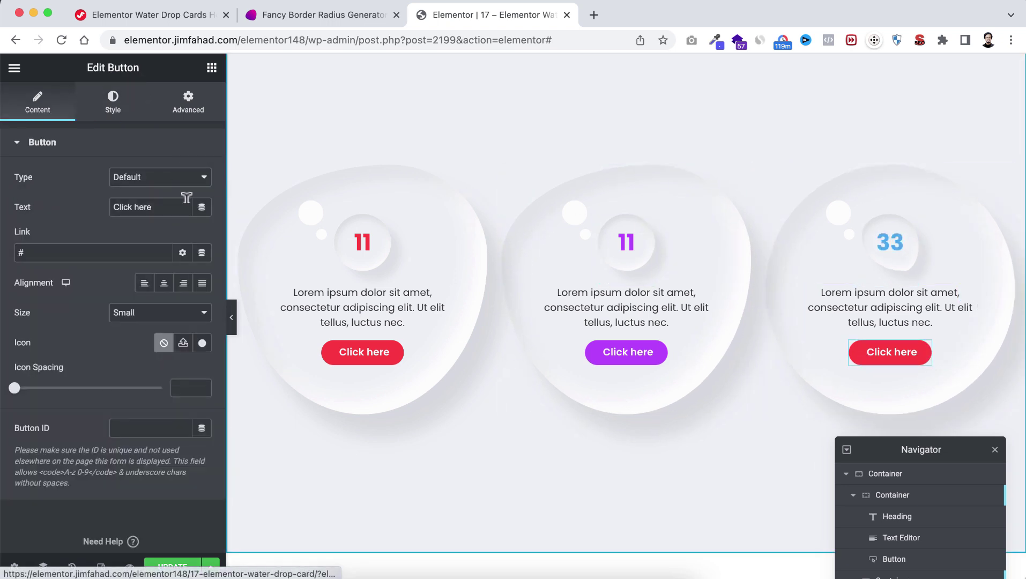
click(113, 107)
click(202, 327)
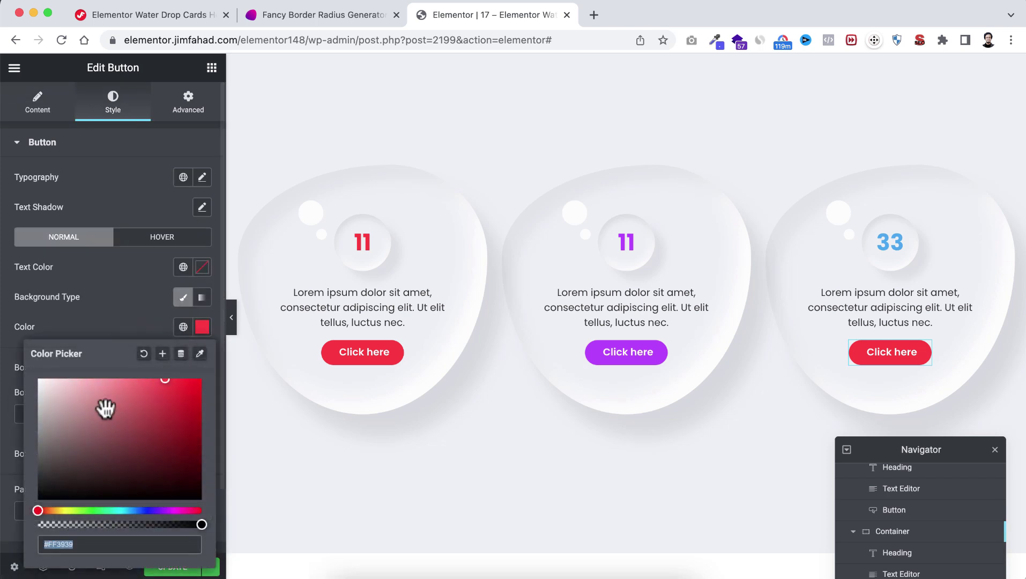
text(#49a6f0)
click(98, 320)
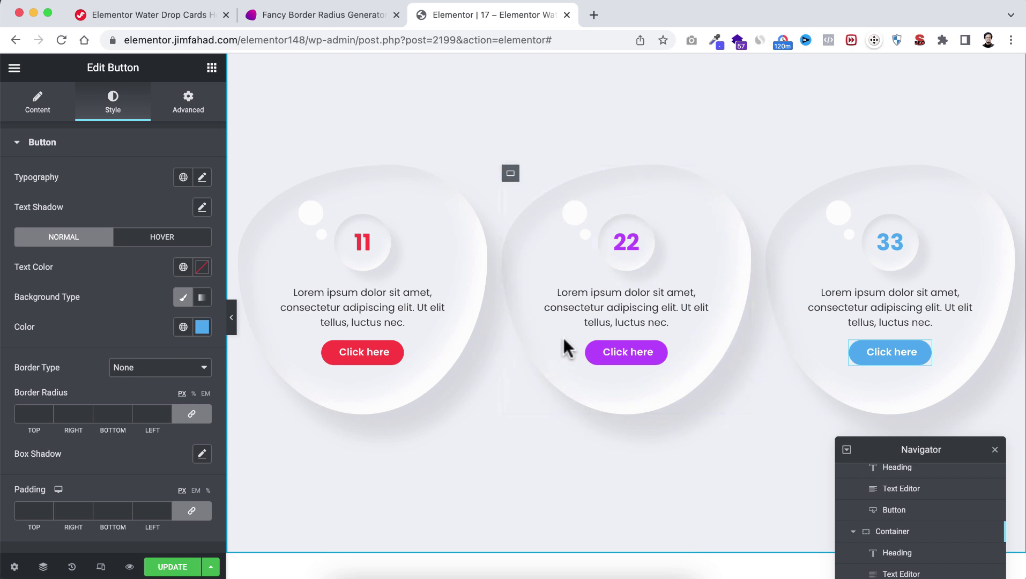
- Open the second card container's Advanced > Custom CSS via the Navigator and widen the panel
right_click(550, 228)
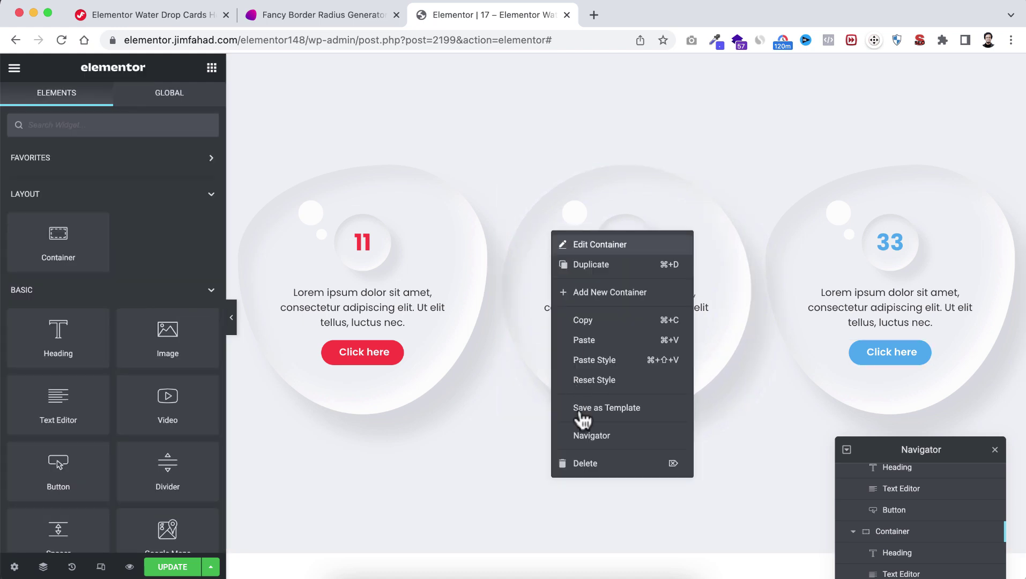
click(589, 435)
drag(884, 451, 893, 396)
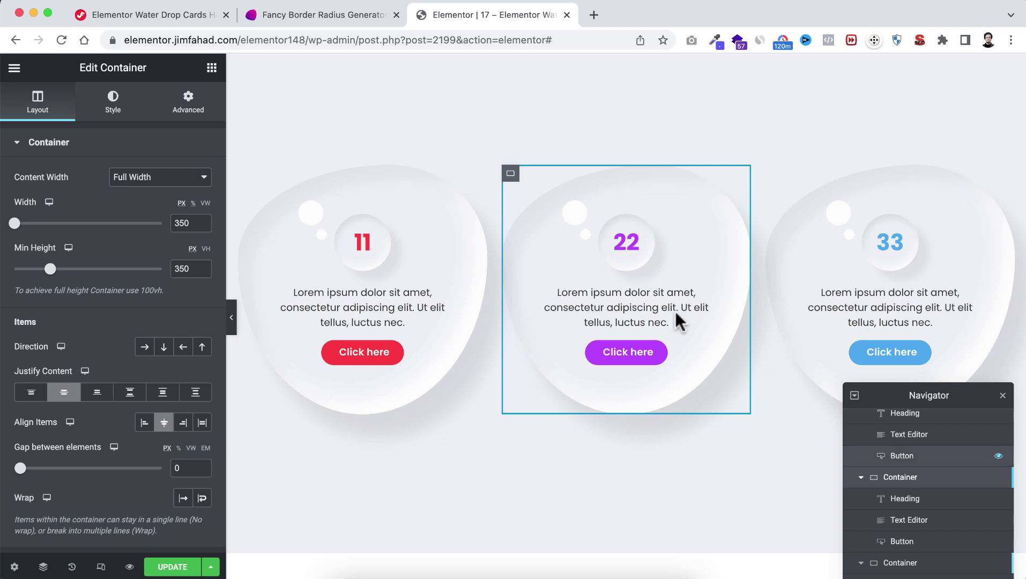
click(189, 114)
scroll(92, 427, down, 6)
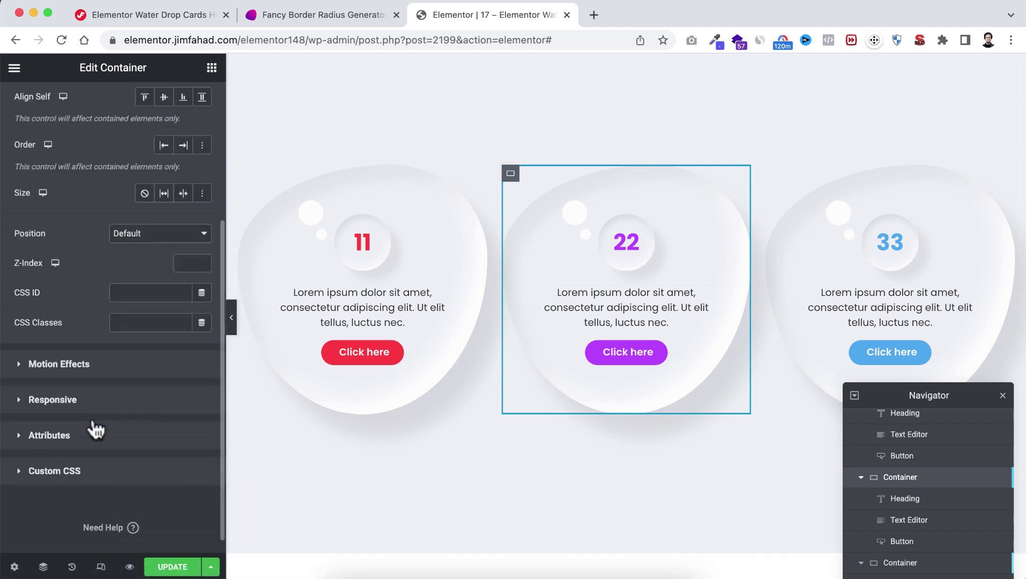
click(104, 459)
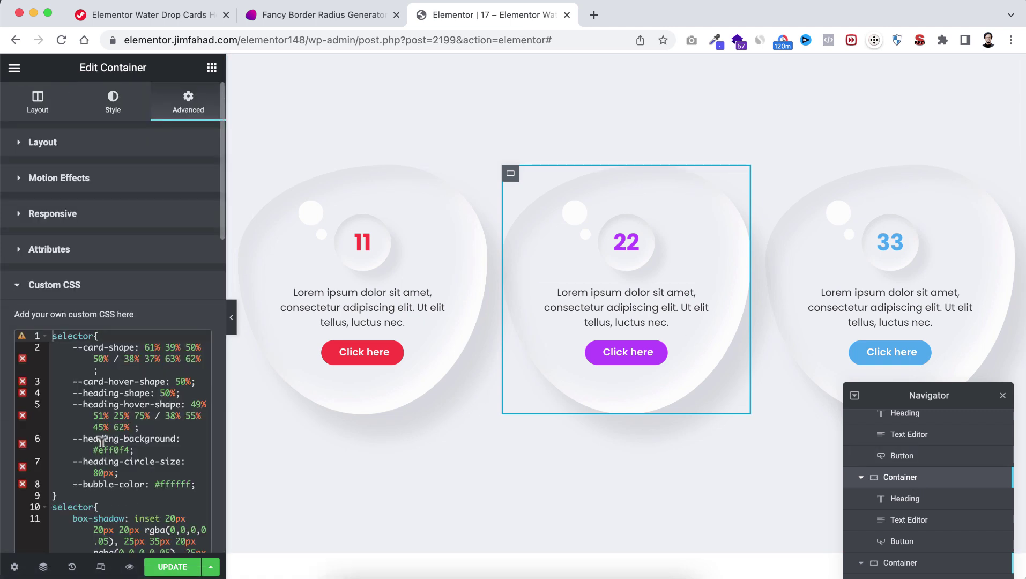
drag(275, 261, 367, 279)
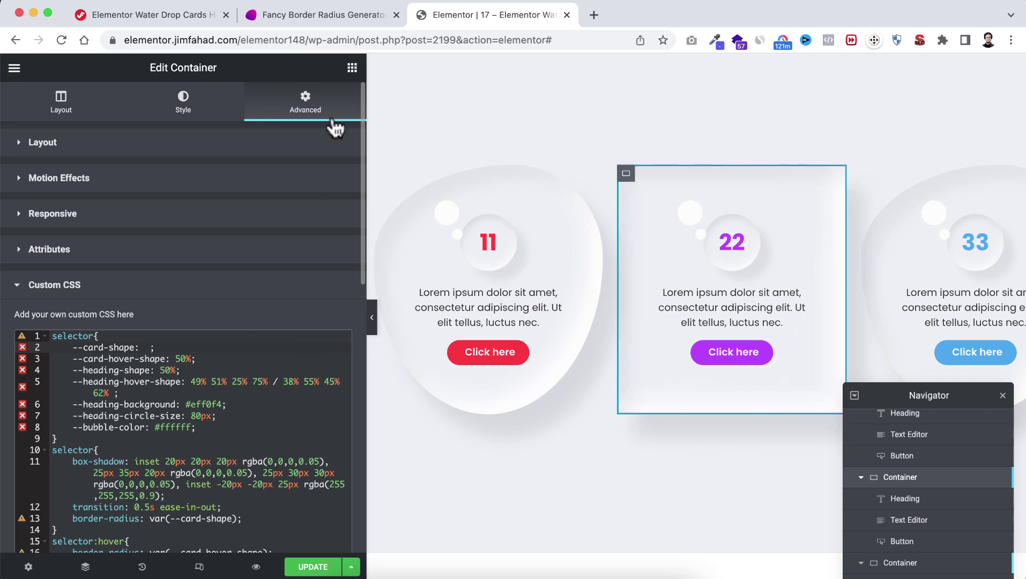
- Set the border radius generator's width and height to 350
click(345, 12)
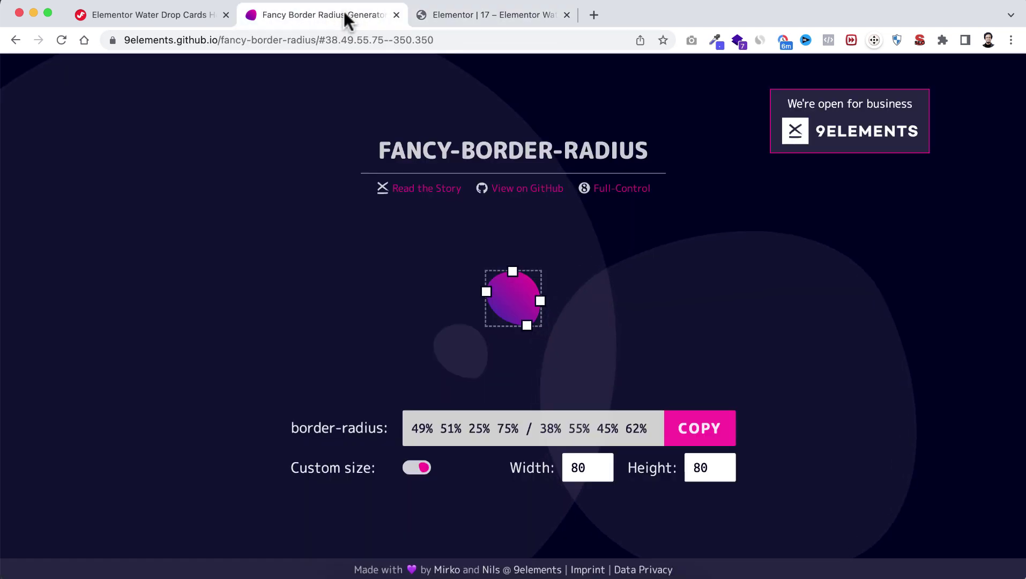
double_click(578, 469)
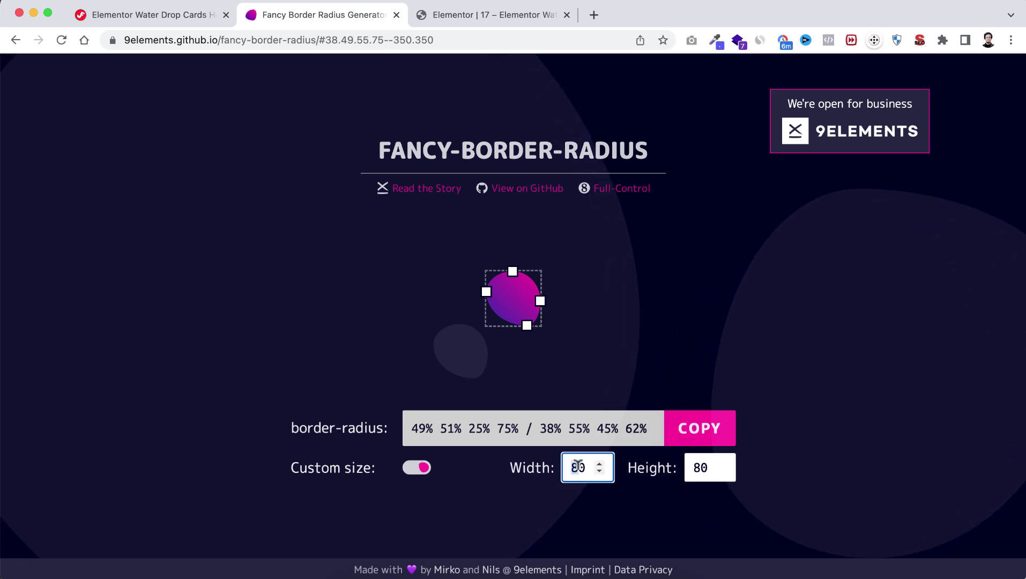
text(350)
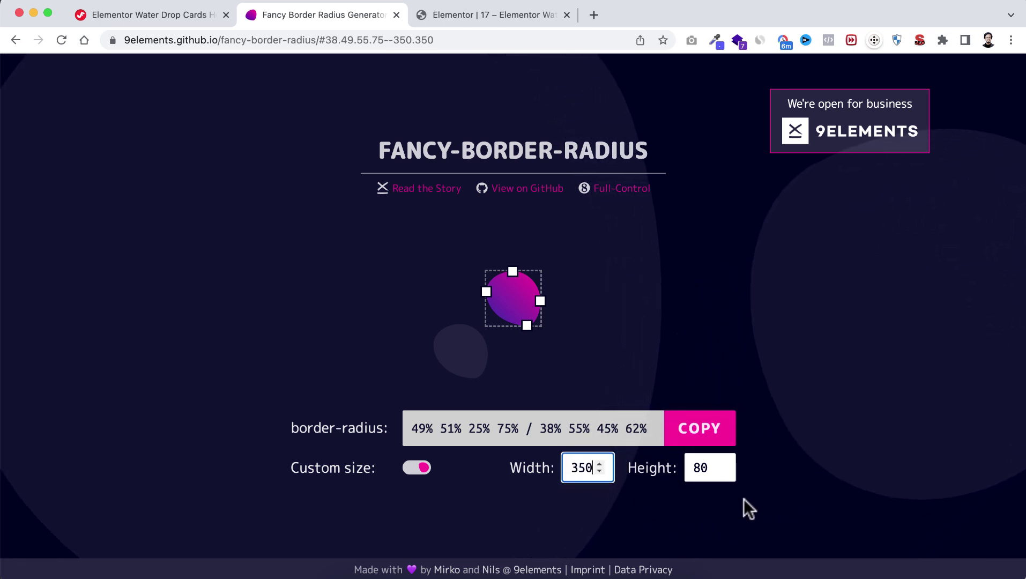
double_click(713, 468)
text(350)
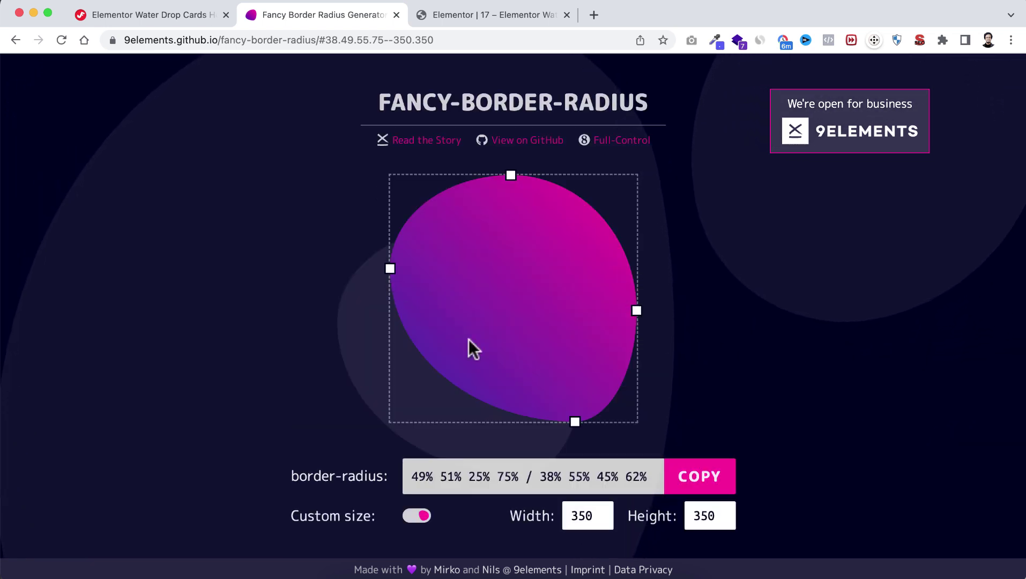
- Reshape the blob to 64% 36% 76% 24% / 58% 55% 45% 42% and copy the value
drag(532, 429, 435, 428)
drag(390, 271, 390, 317)
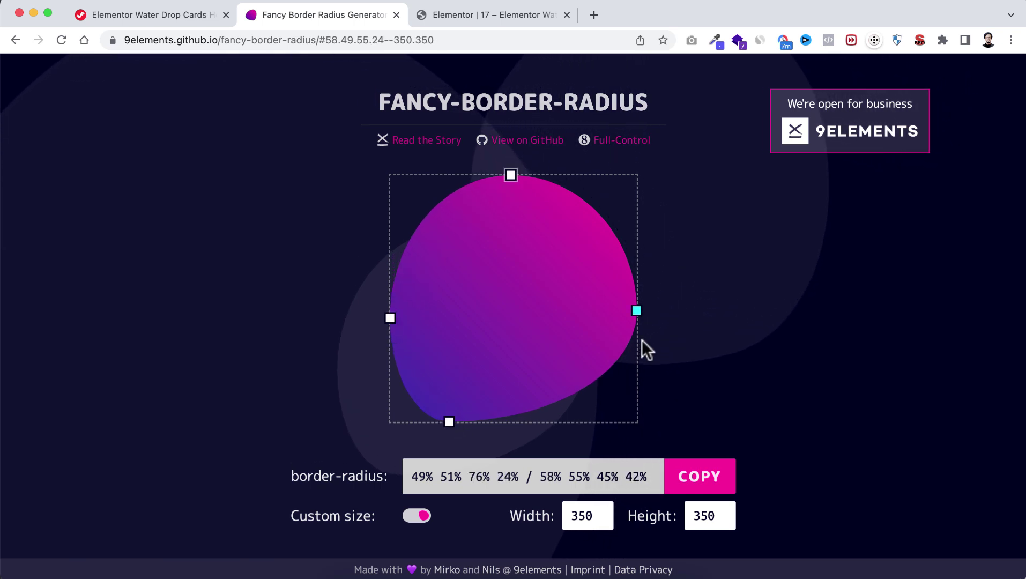
drag(511, 176, 547, 175)
click(716, 485)
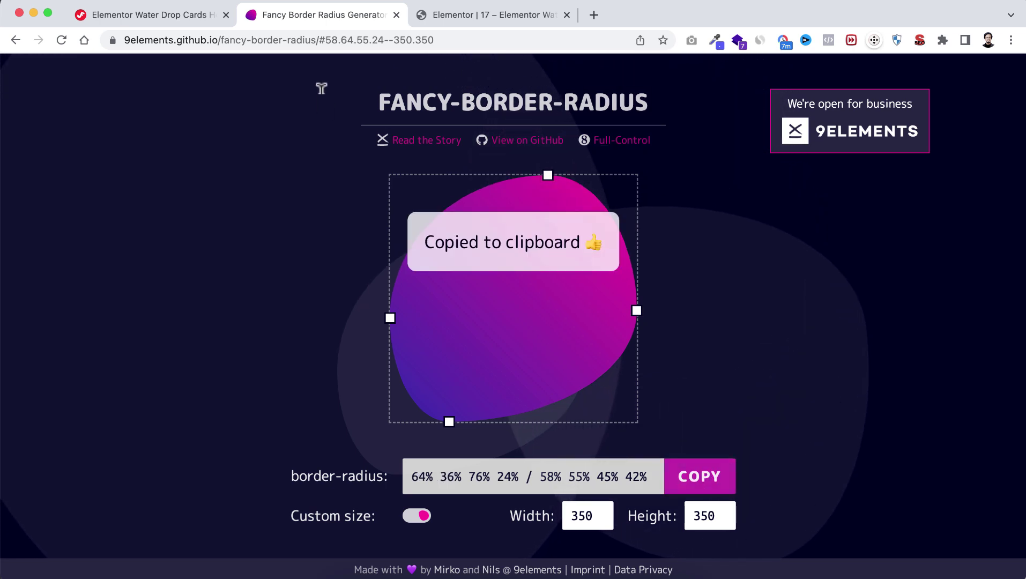
click(457, 19)
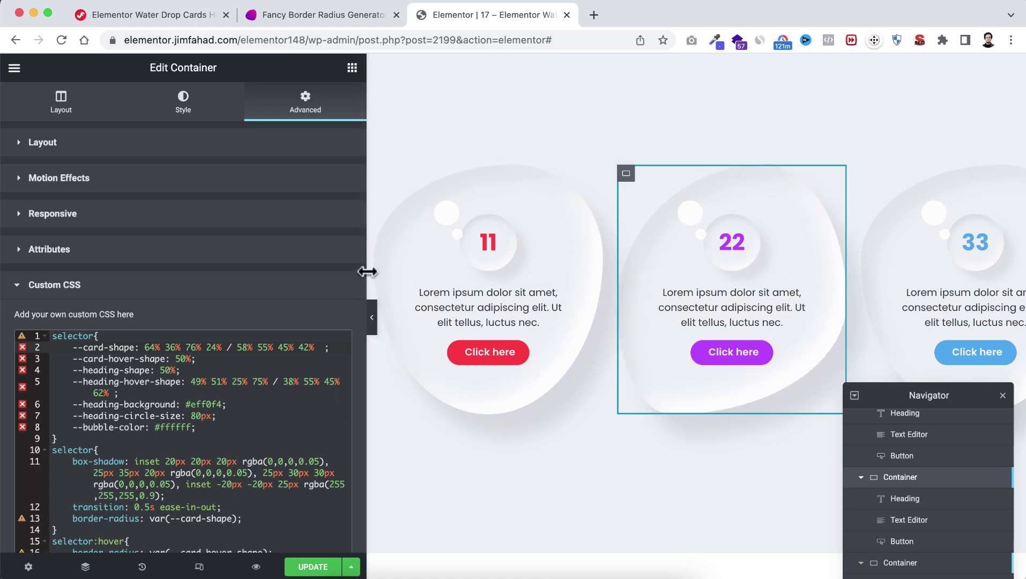
- Return the side panel to normal width and show the Elements widget list
drag(366, 272, 221, 266)
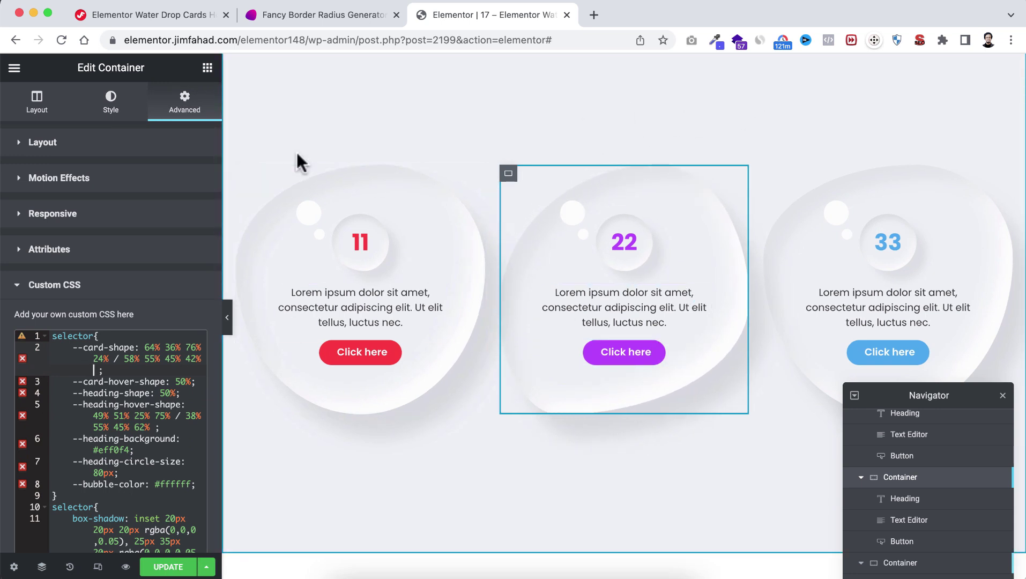
click(207, 68)
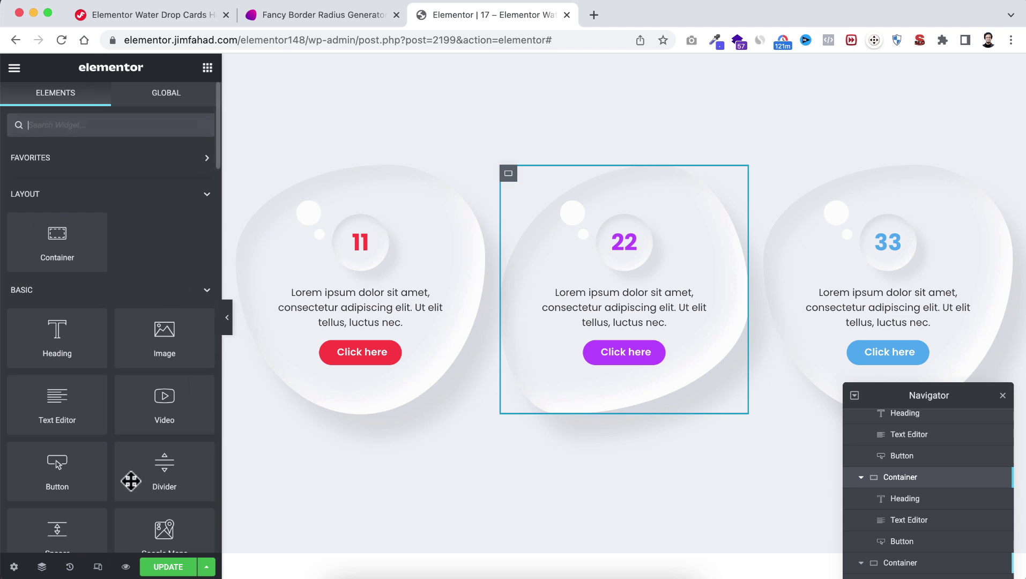
- Switch to the tablet responsive preview and give the 11 heading a Z-Index of 2
click(98, 568)
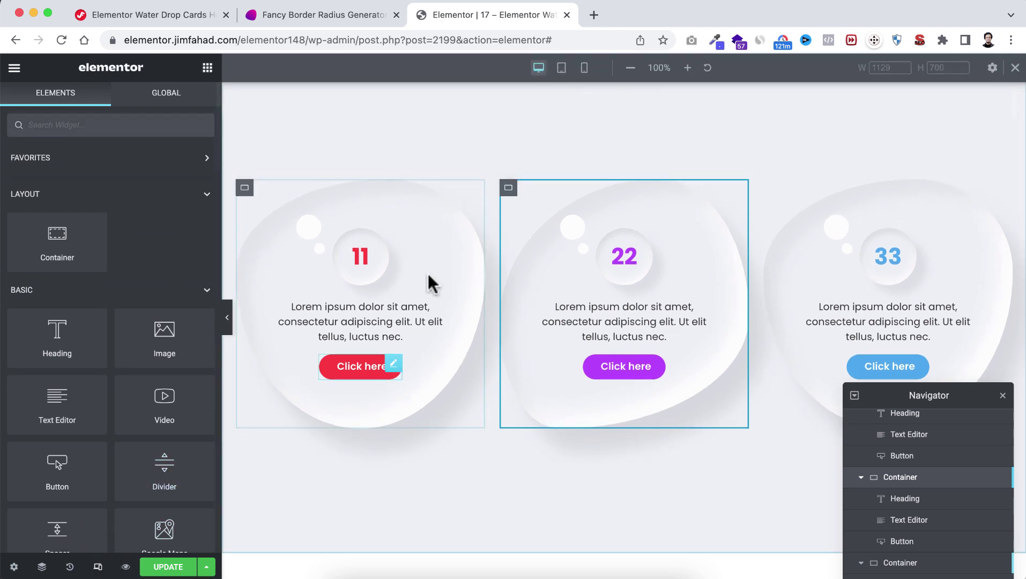
click(562, 69)
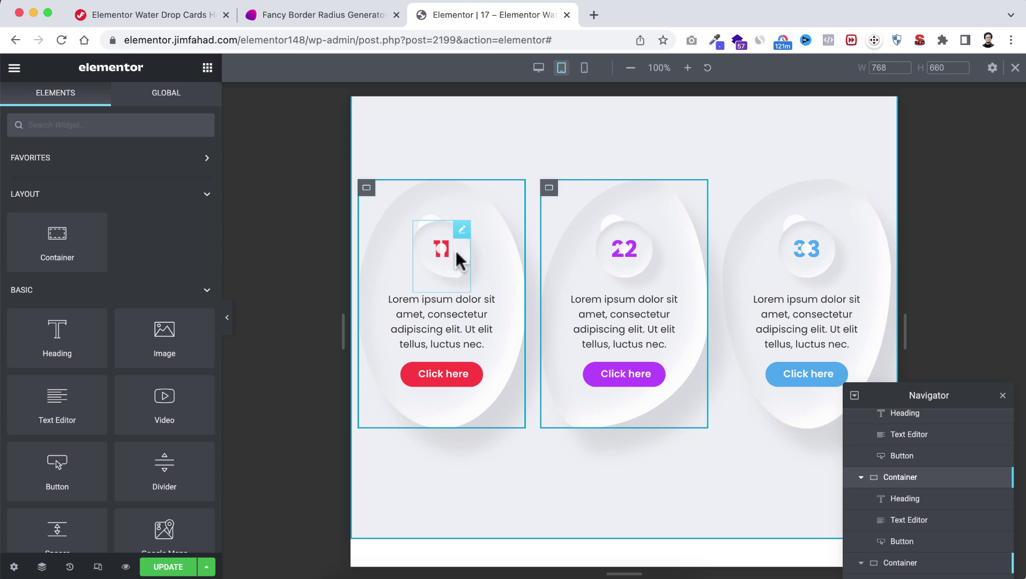
click(442, 248)
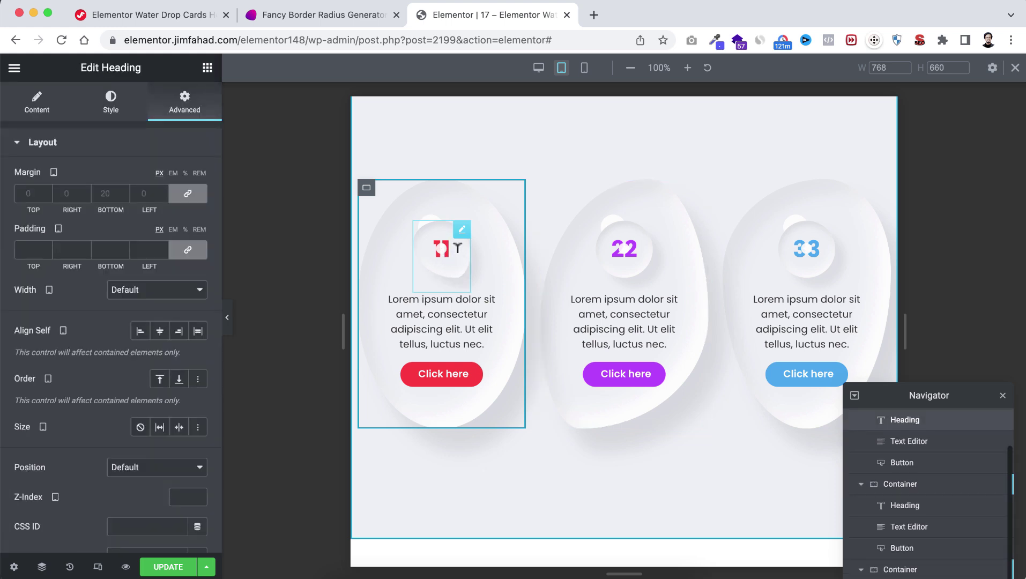
scroll(125, 462, down, 3)
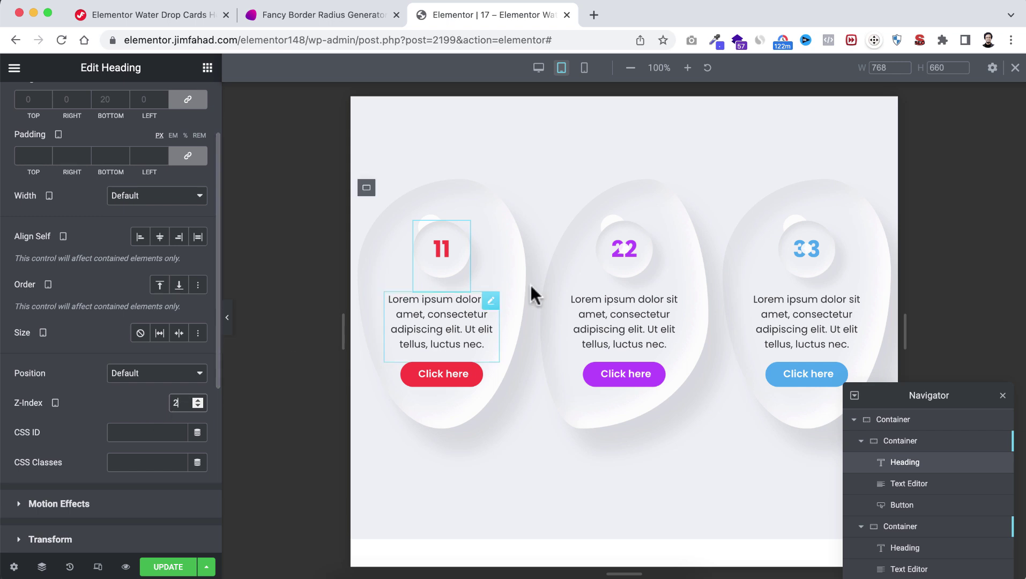
- Set Advanced > Z-Index to 2 on the 22 and 33 headings
click(630, 261)
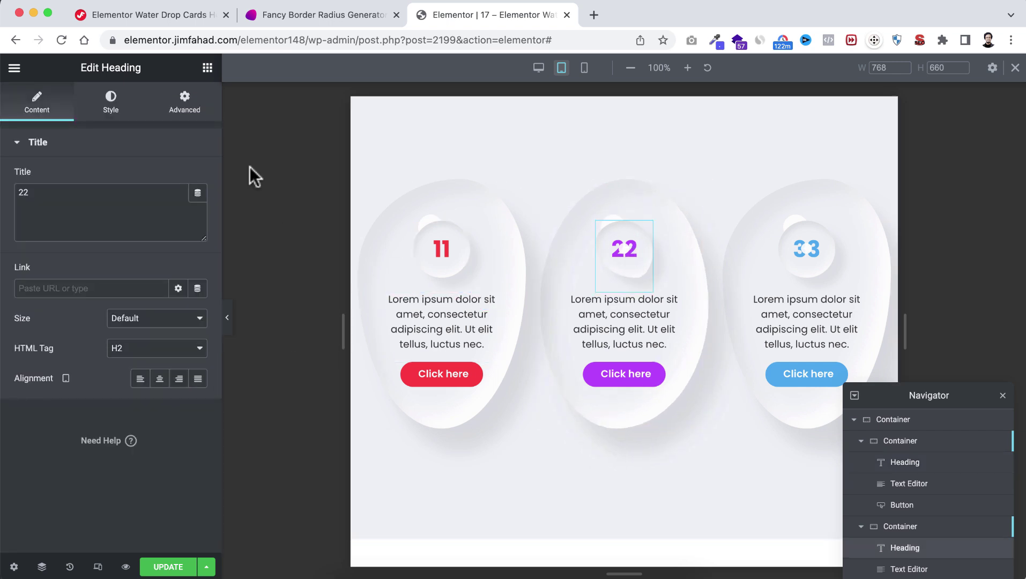
click(192, 107)
scroll(138, 411, down, 3)
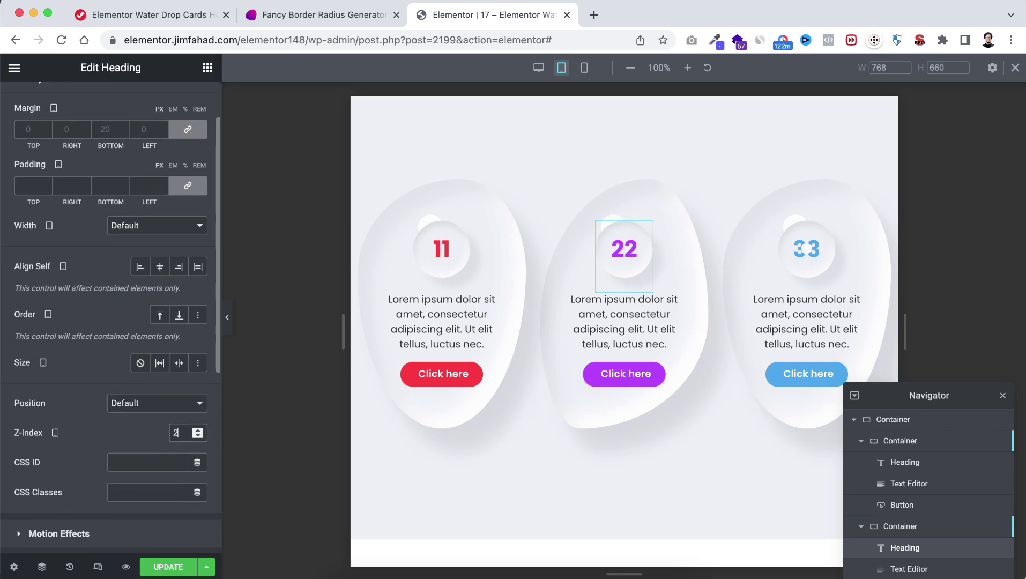
click(806, 258)
click(200, 123)
scroll(142, 414, down, 2)
click(187, 403)
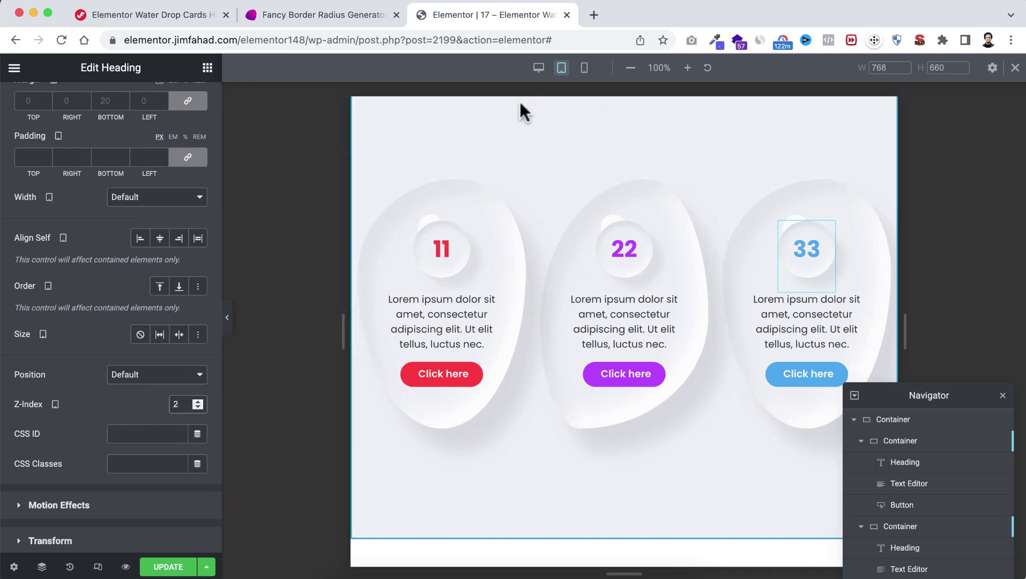
- Check the stacked cards at mobile width, then close the responsive preview
click(584, 68)
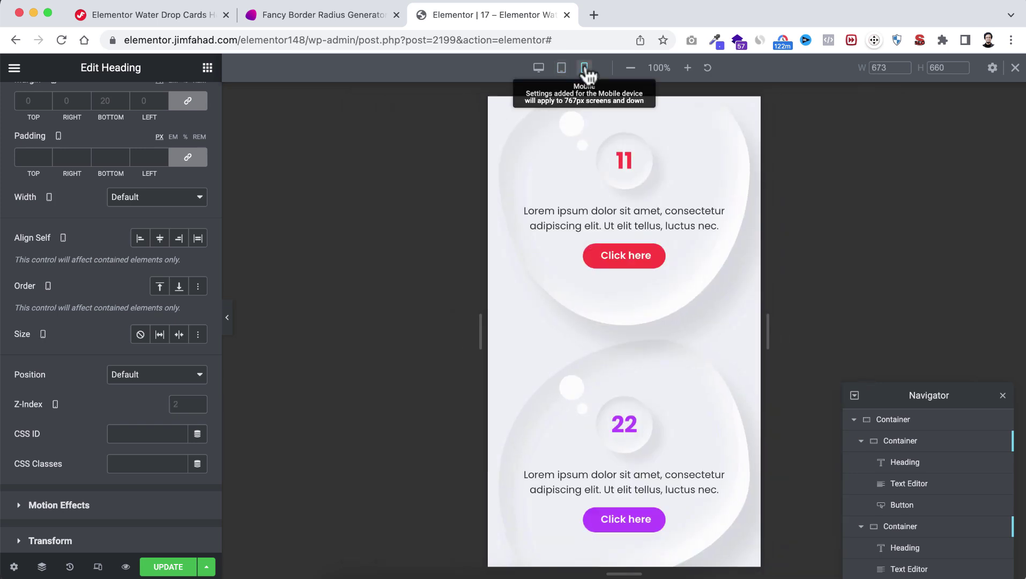
scroll(632, 225, down, 3)
scroll(633, 230, down, 5)
scroll(634, 247, up, 5)
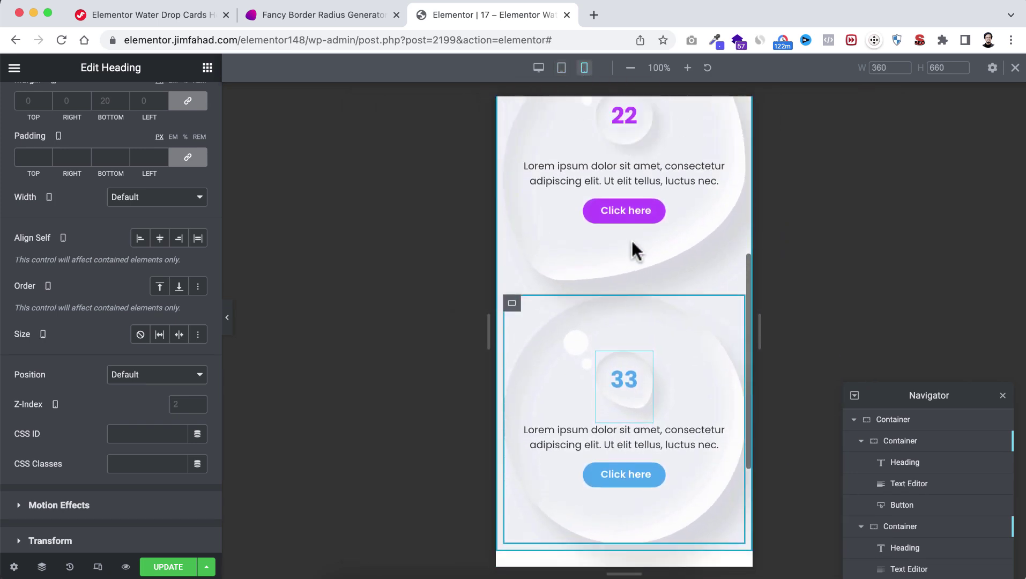
scroll(634, 257, up, 2)
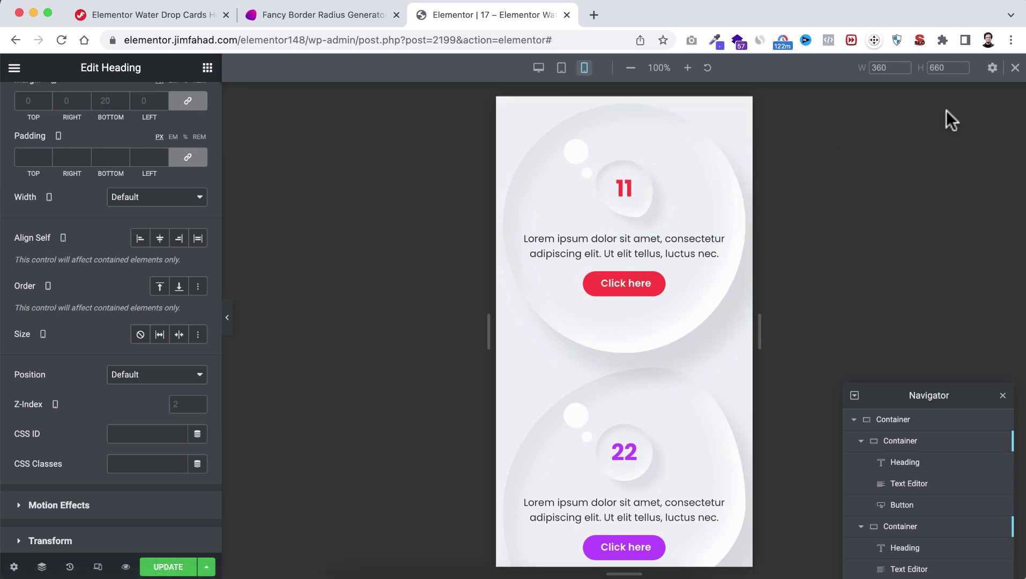
click(1015, 67)
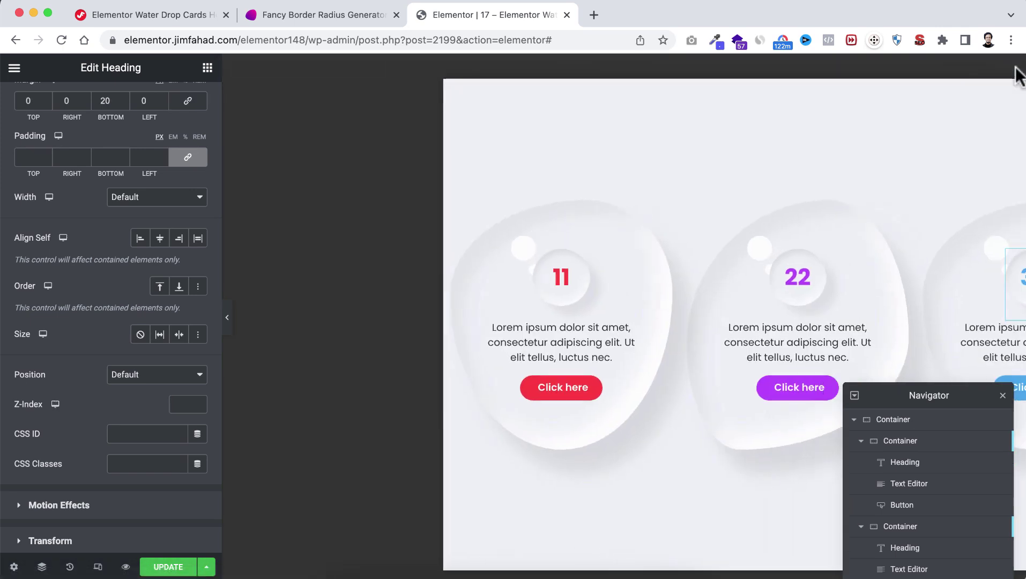